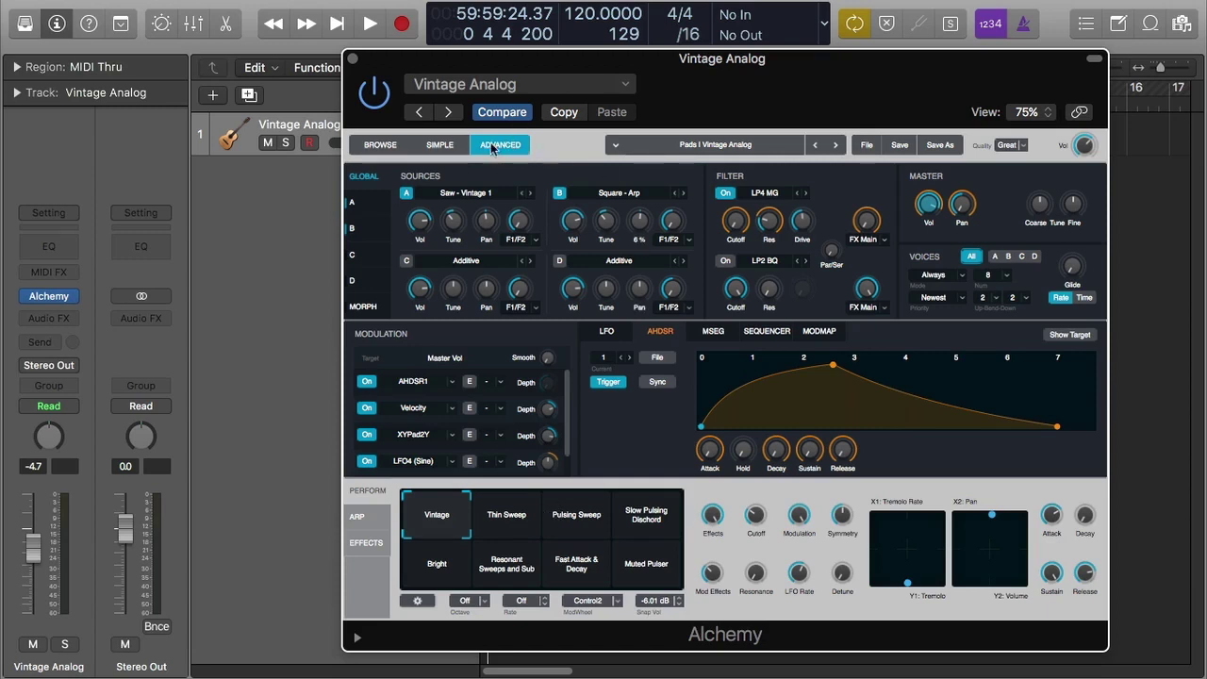
Move the Alchemy Vintage Analog window slightly up and to the left.
left_click_drag(706, 76, 683, 54)
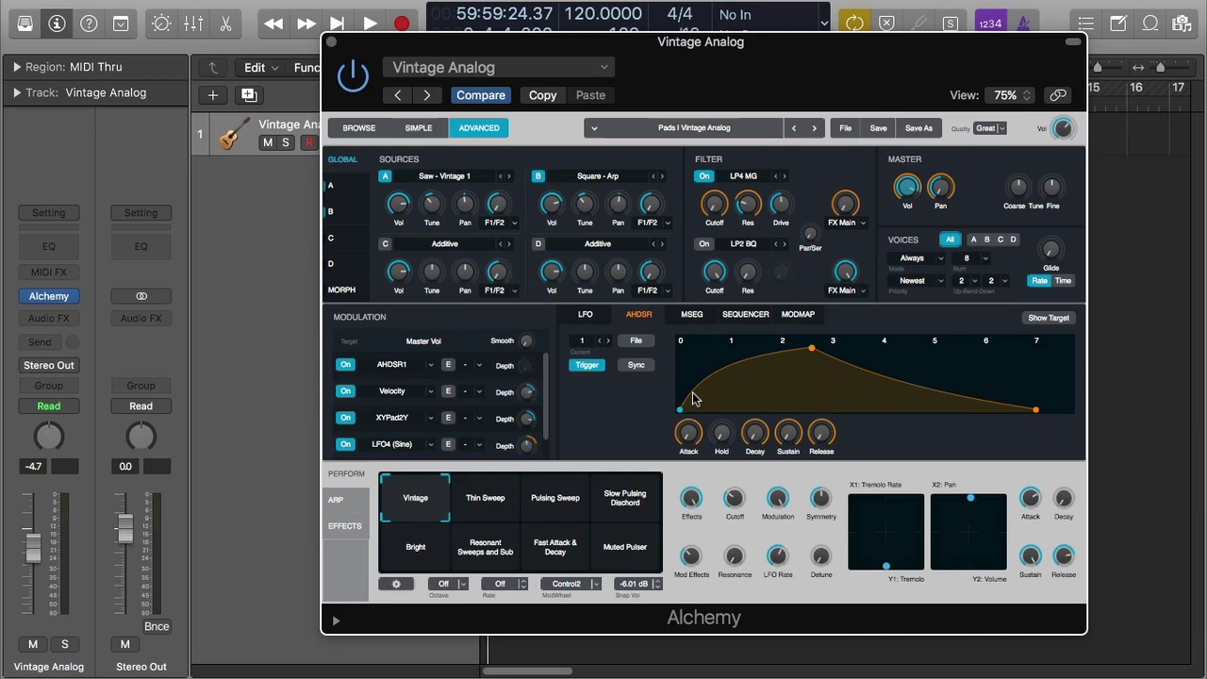
left_click(423, 139)
left_click(485, 131)
left_click(474, 506)
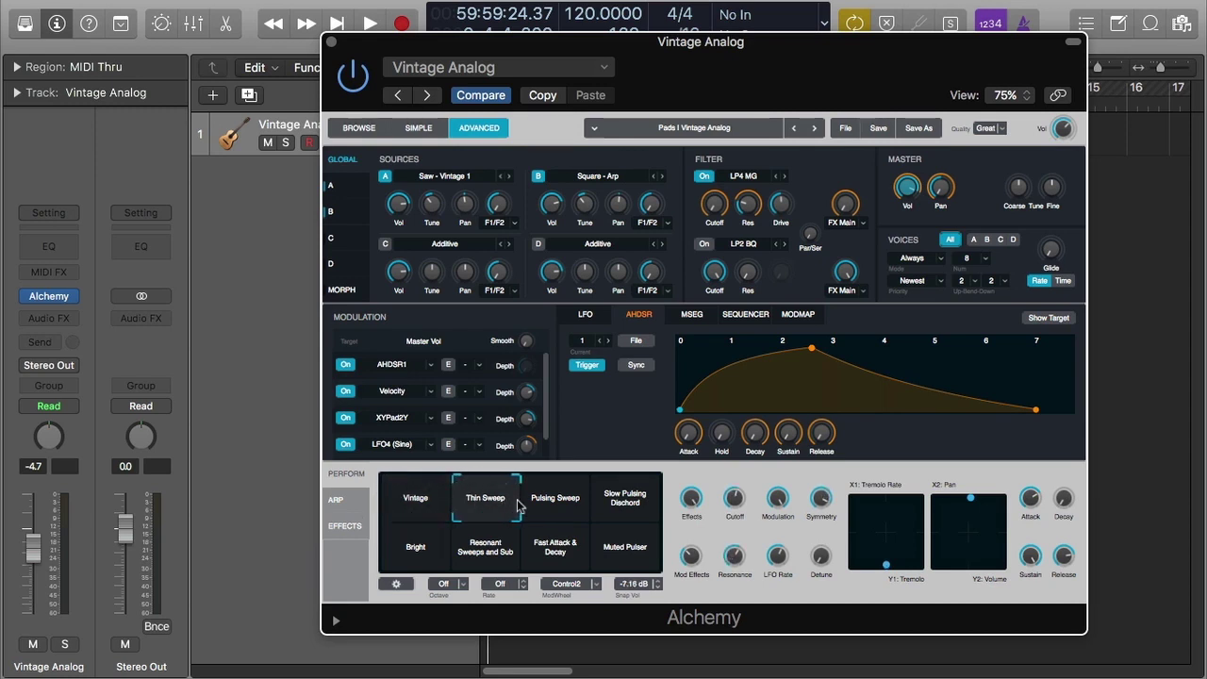
mouse_move(489, 509)
left_mouse_down()
mouse_move(473, 506)
mouse_move(534, 509)
mouse_move(424, 492)
left_mouse_up()
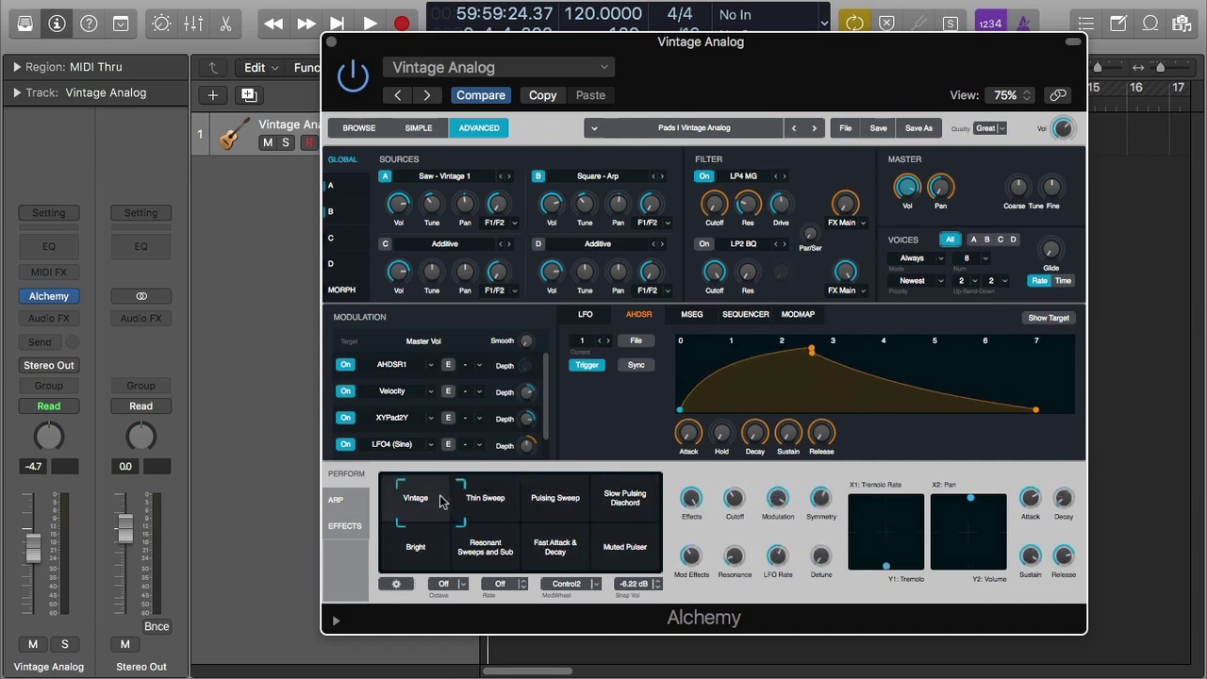
left_click(587, 316)
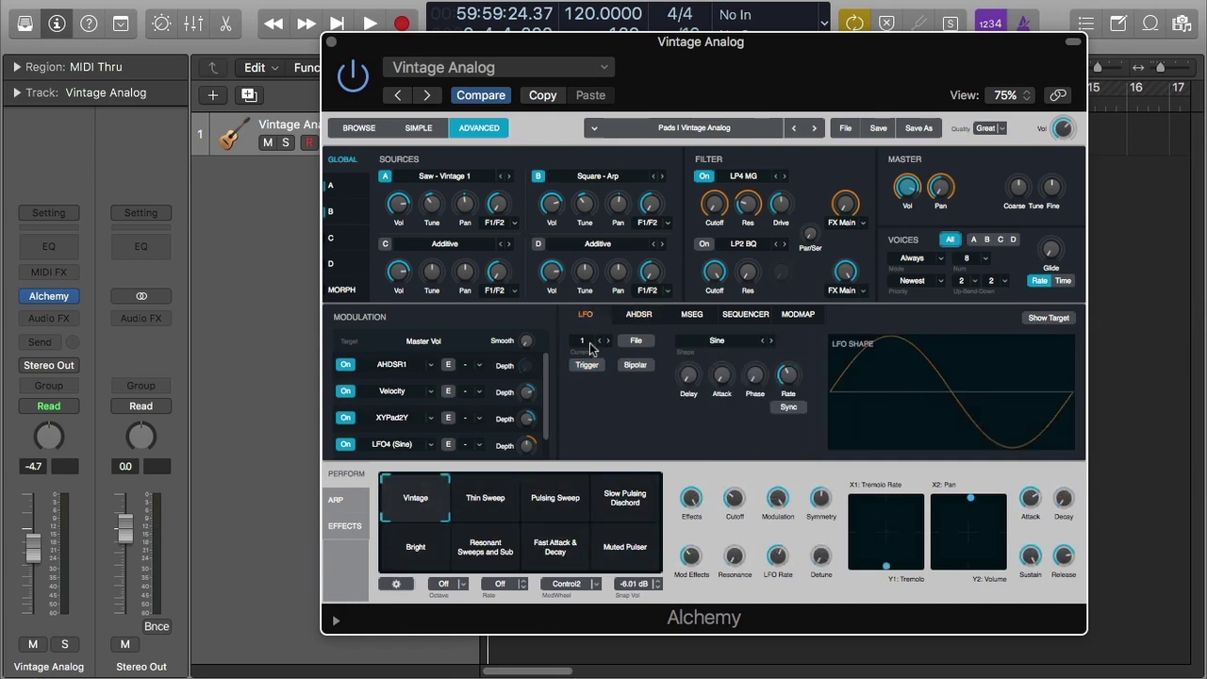
left_click_drag(459, 494, 429, 509)
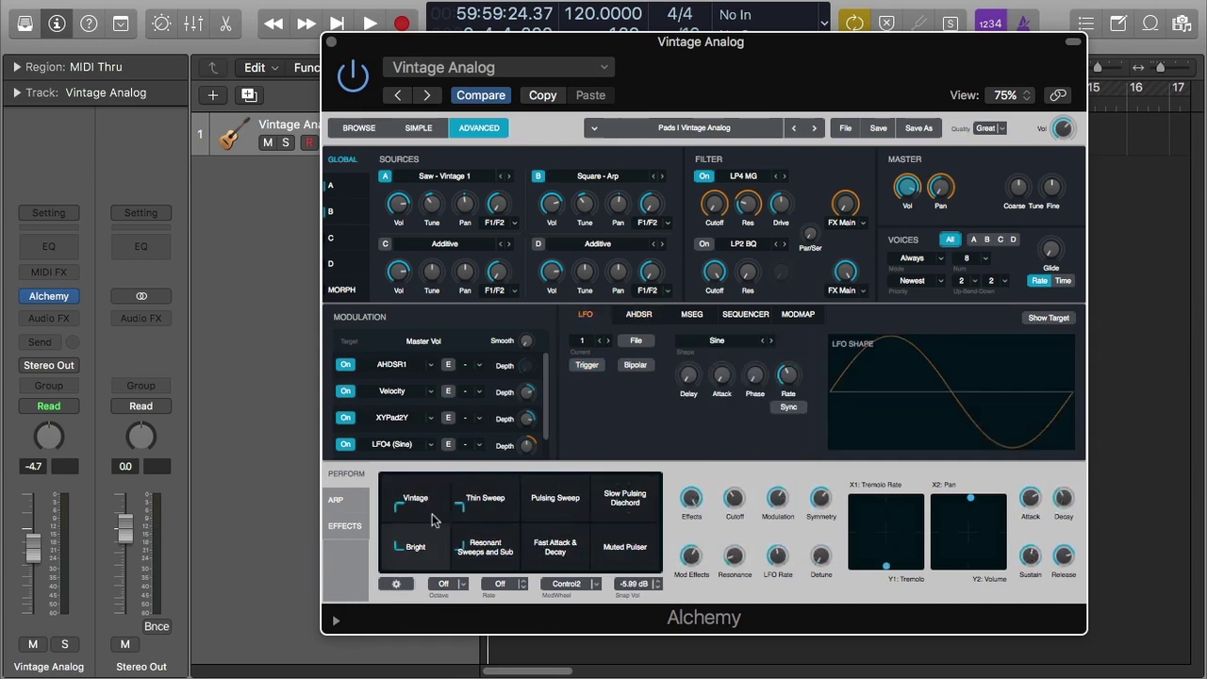
left_click(639, 315)
mouse_move(426, 509)
left_mouse_down()
mouse_move(473, 556)
mouse_move(396, 499)
left_mouse_up()
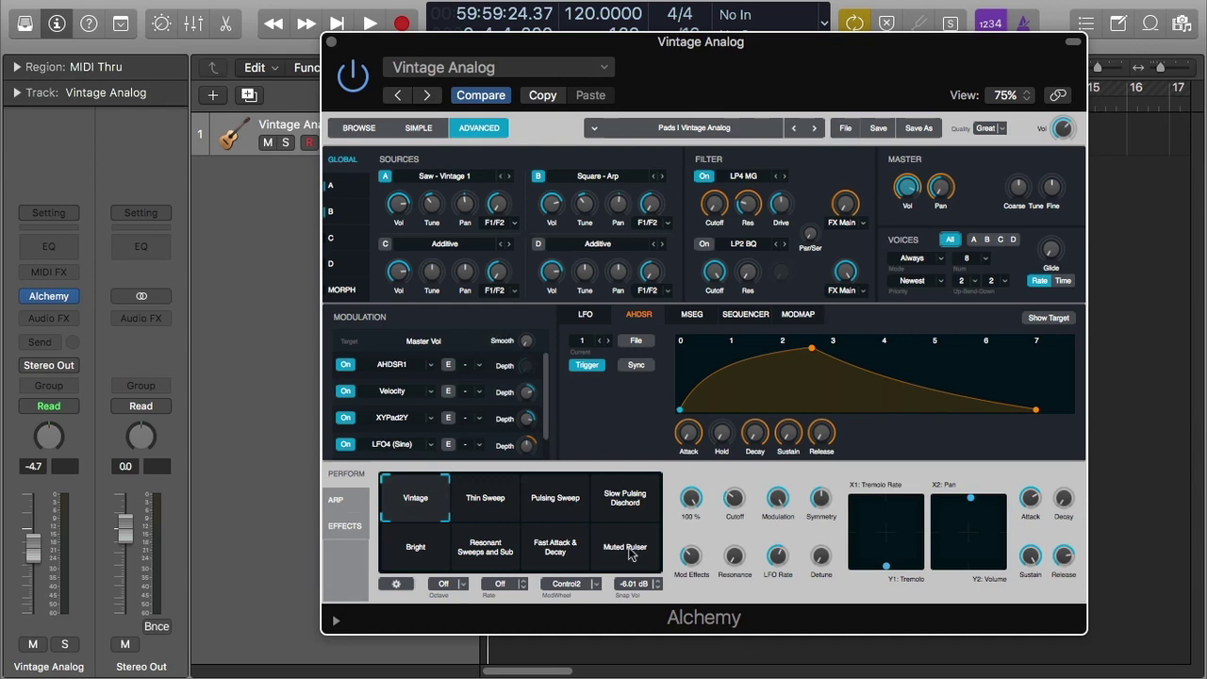
right_click(420, 510)
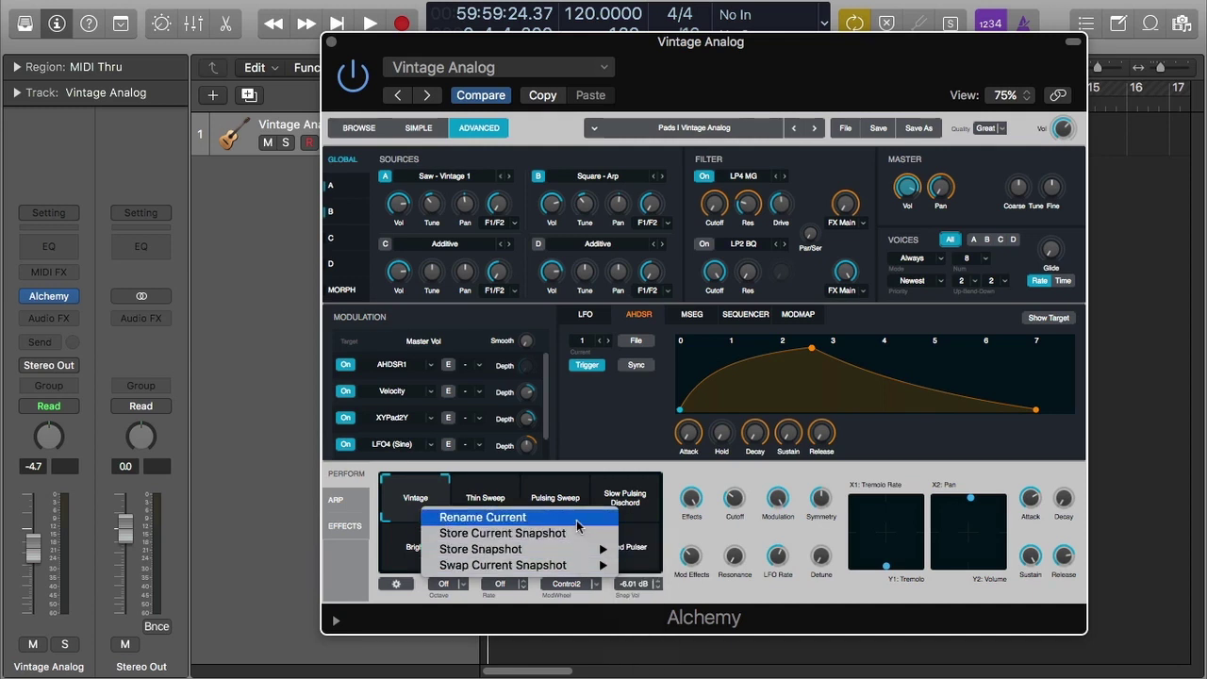
left_click(648, 526)
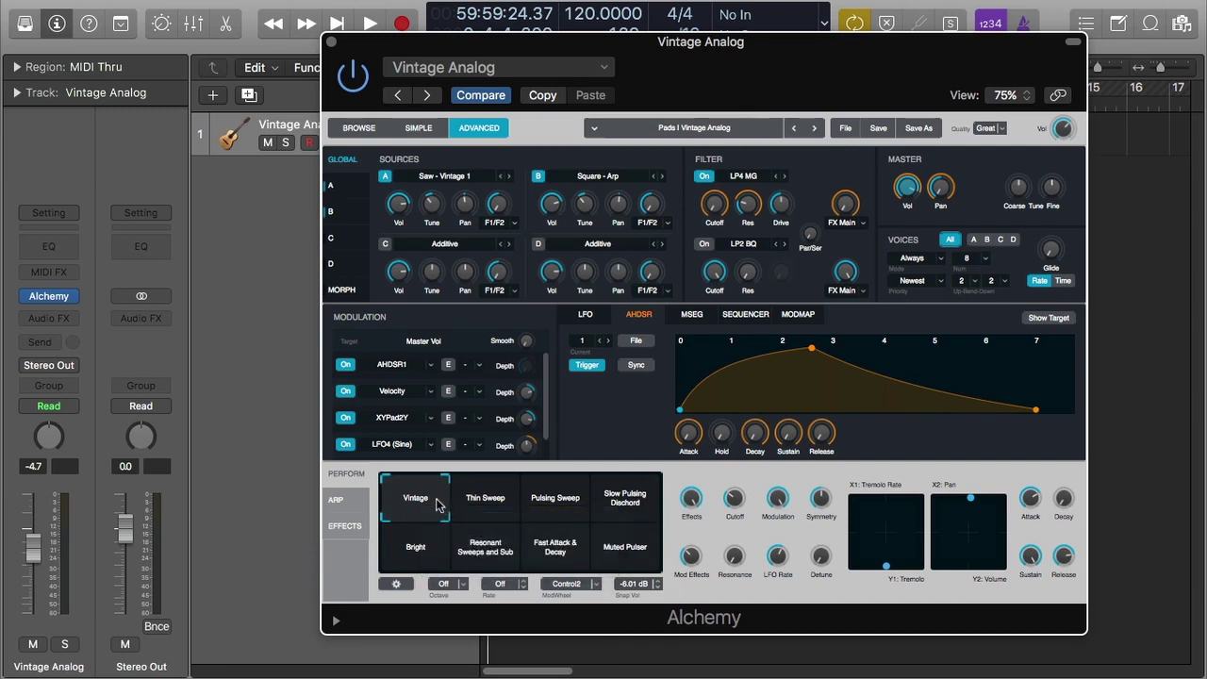
left_click_drag(431, 505, 580, 535)
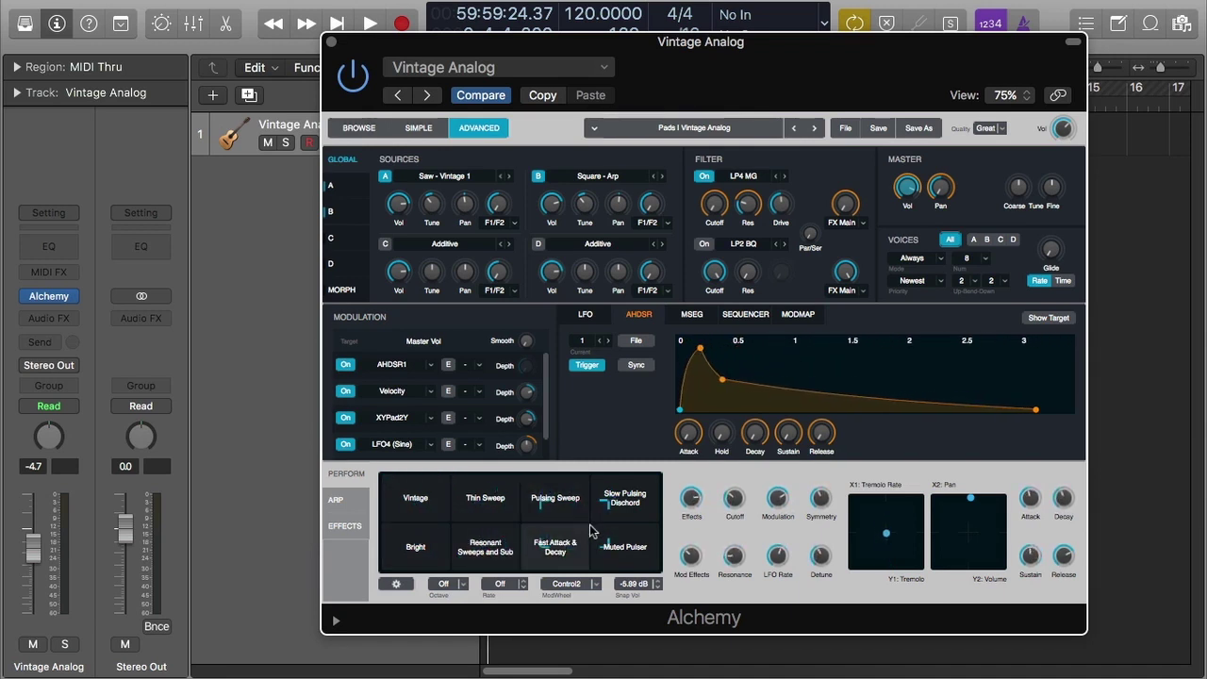
mouse_move(580, 536)
left_mouse_down()
mouse_move(606, 564)
mouse_move(462, 509)
mouse_move(420, 500)
mouse_move(584, 552)
mouse_move(401, 507)
left_mouse_up()
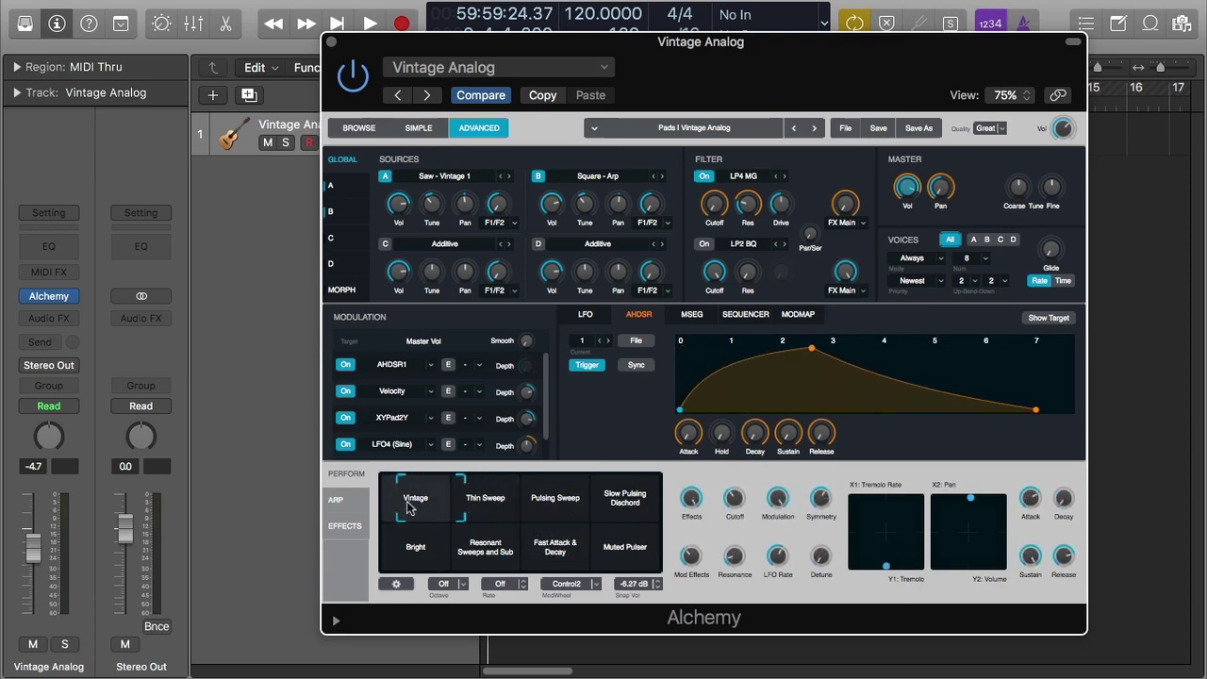
Reselect the Vintage pad and clear all performance snapshots from the gear menu.
left_click(411, 503)
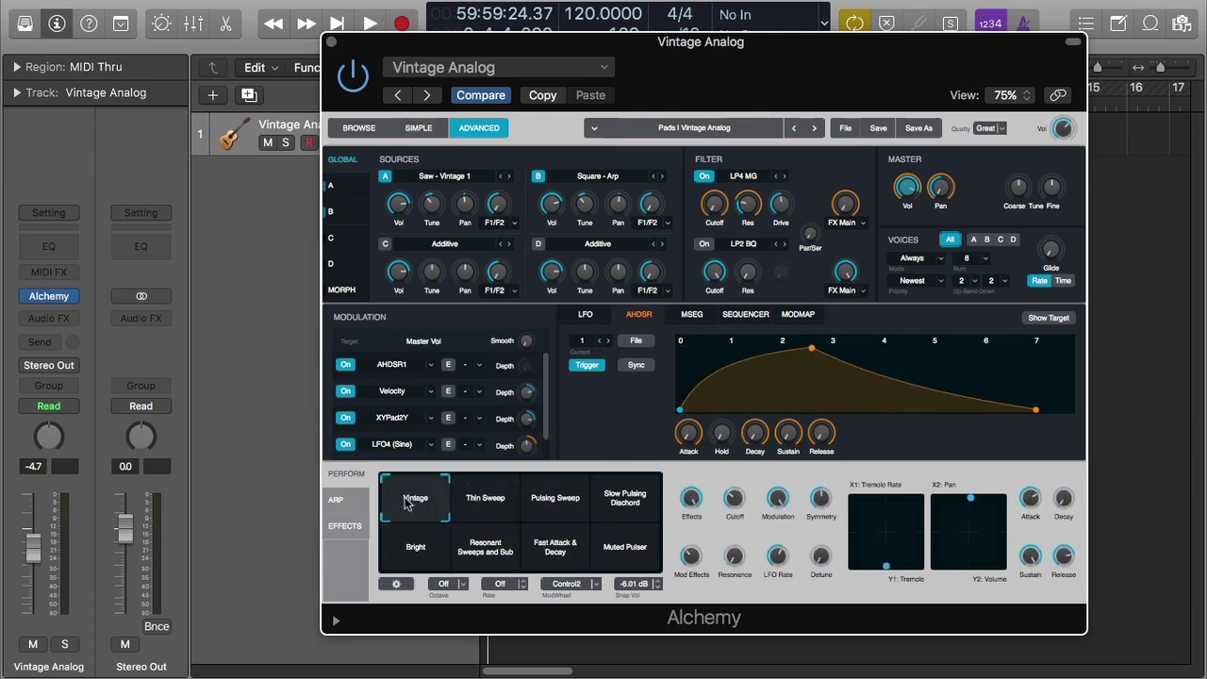
left_click(402, 586)
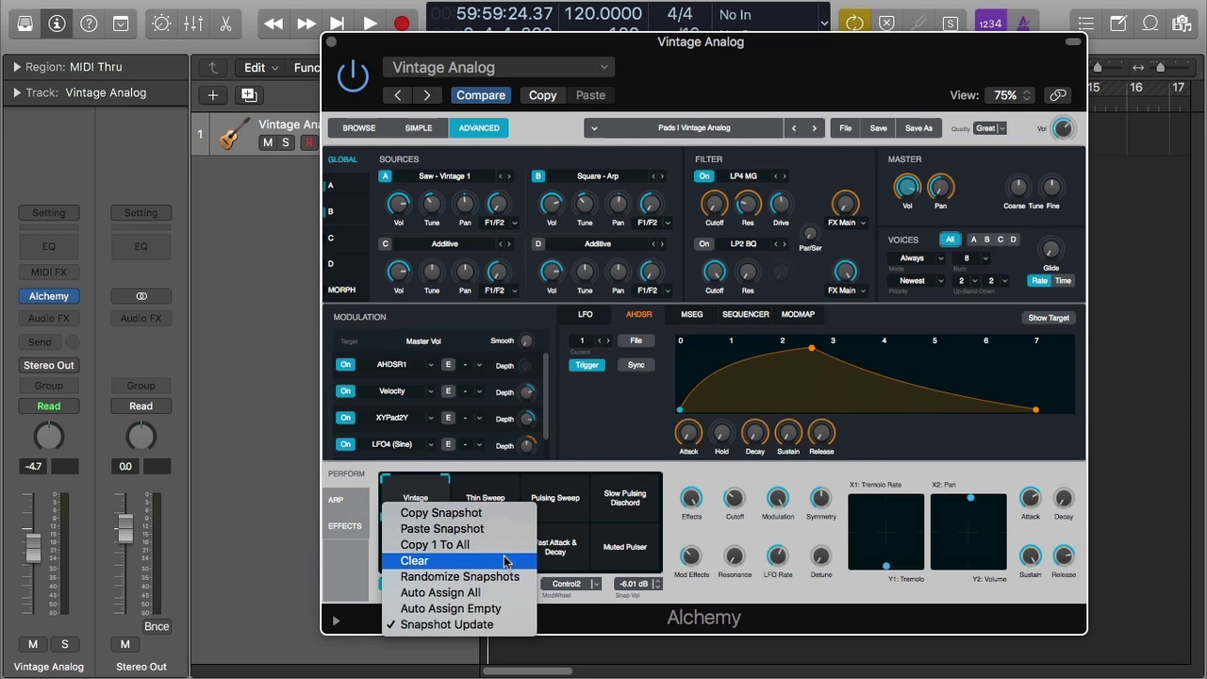
left_click(507, 562)
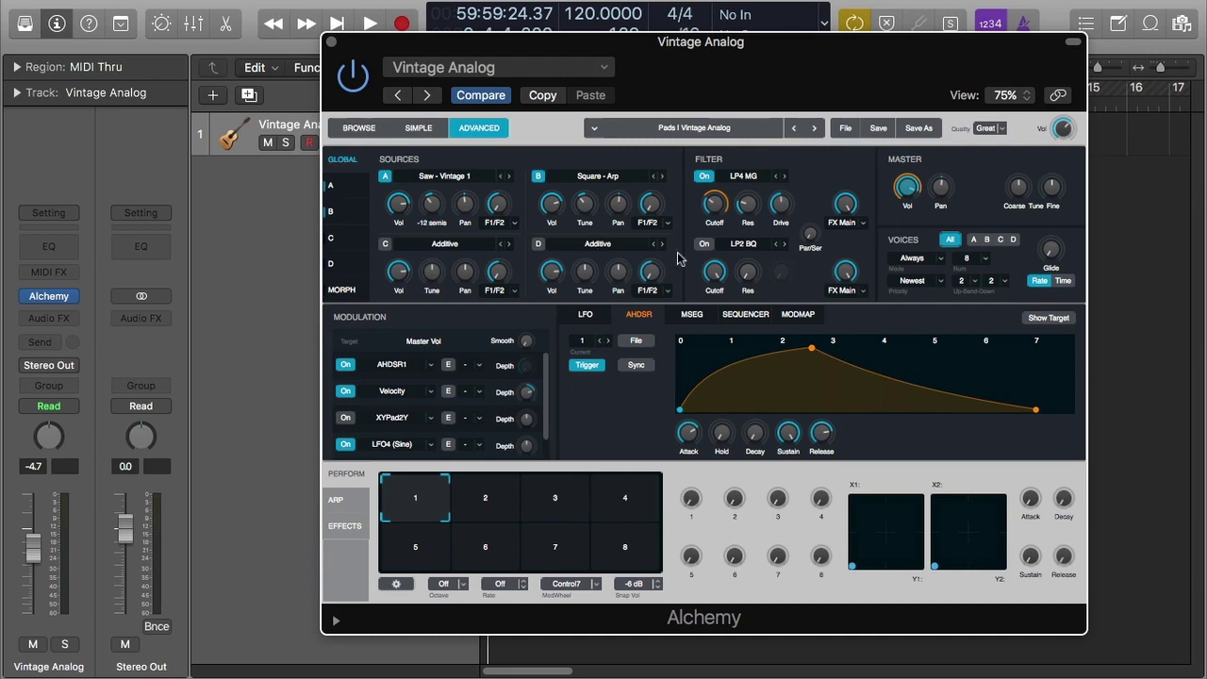
Load the Vintage Dust Strings preset and show its snapshot options menu.
left_click(768, 132)
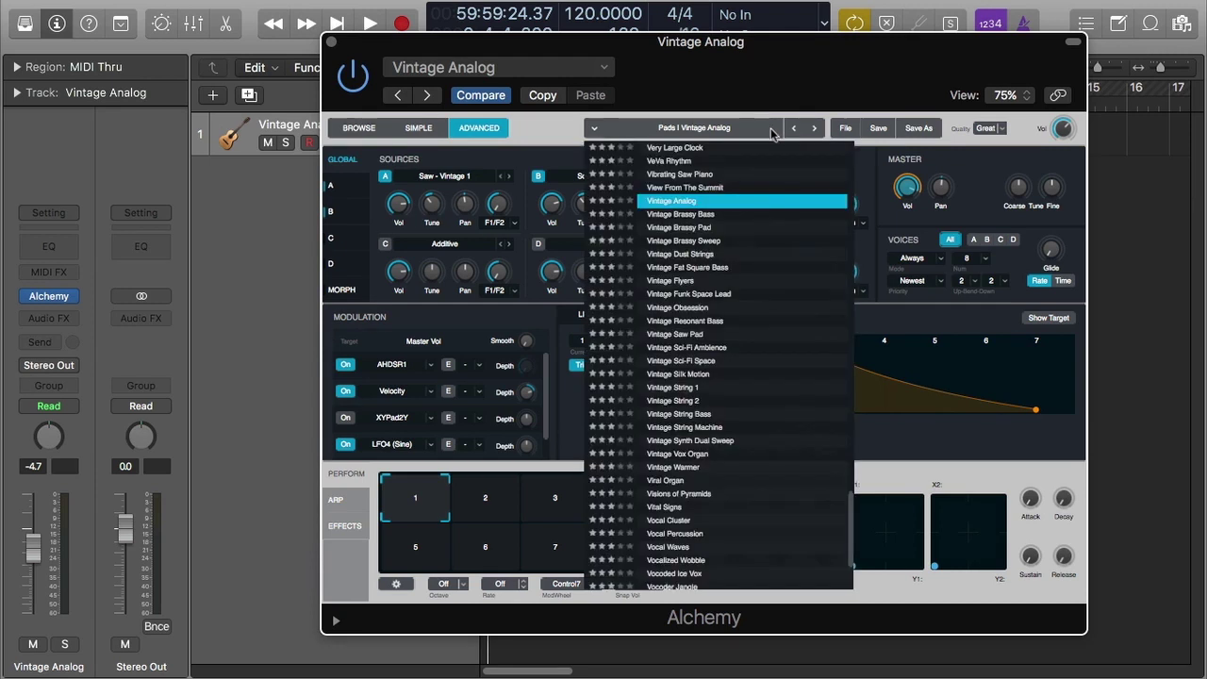
left_click(682, 257)
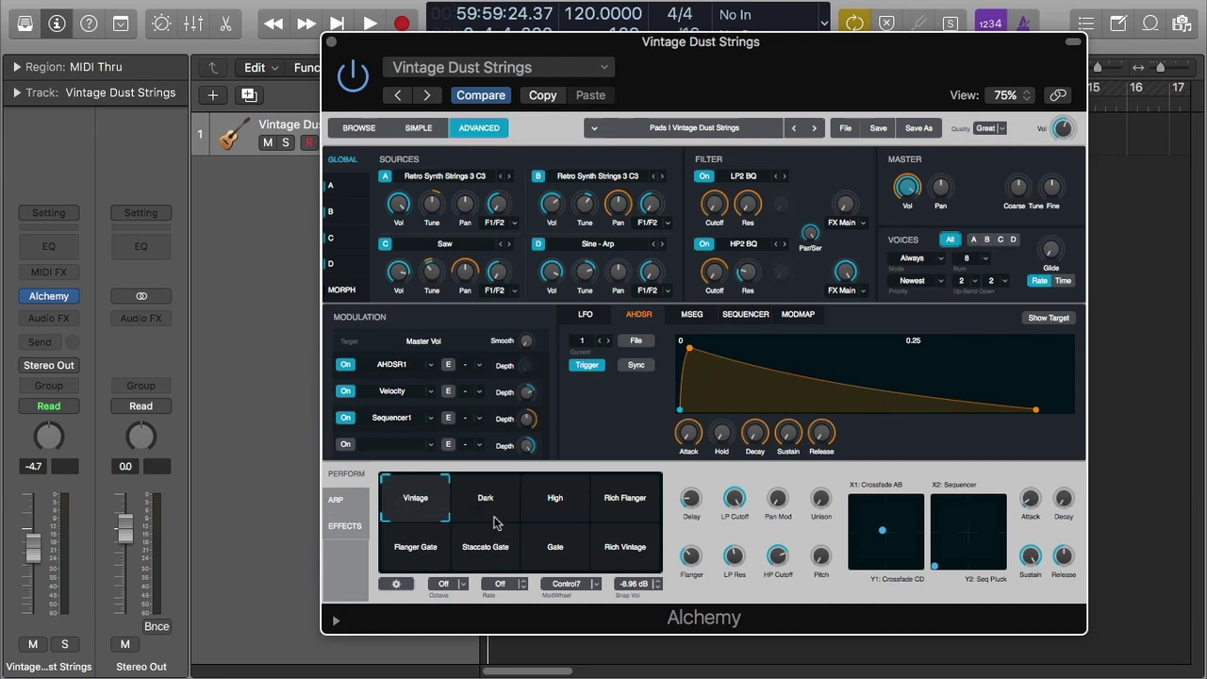
left_click(406, 584)
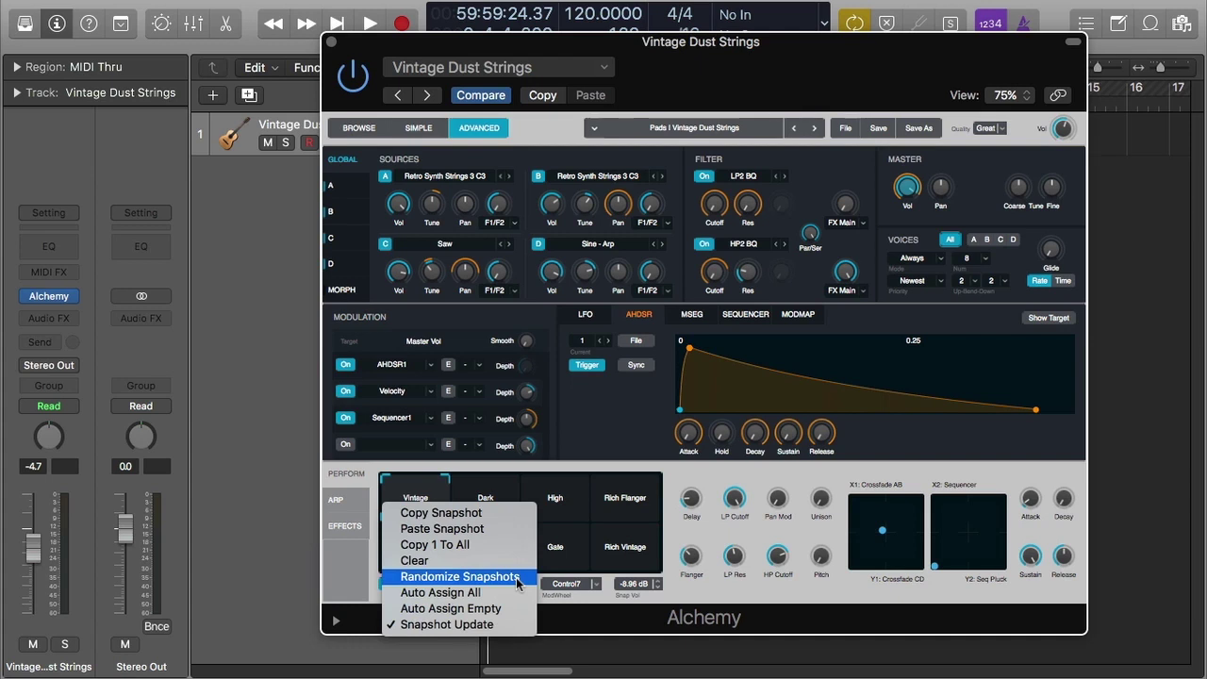
left_click(517, 577)
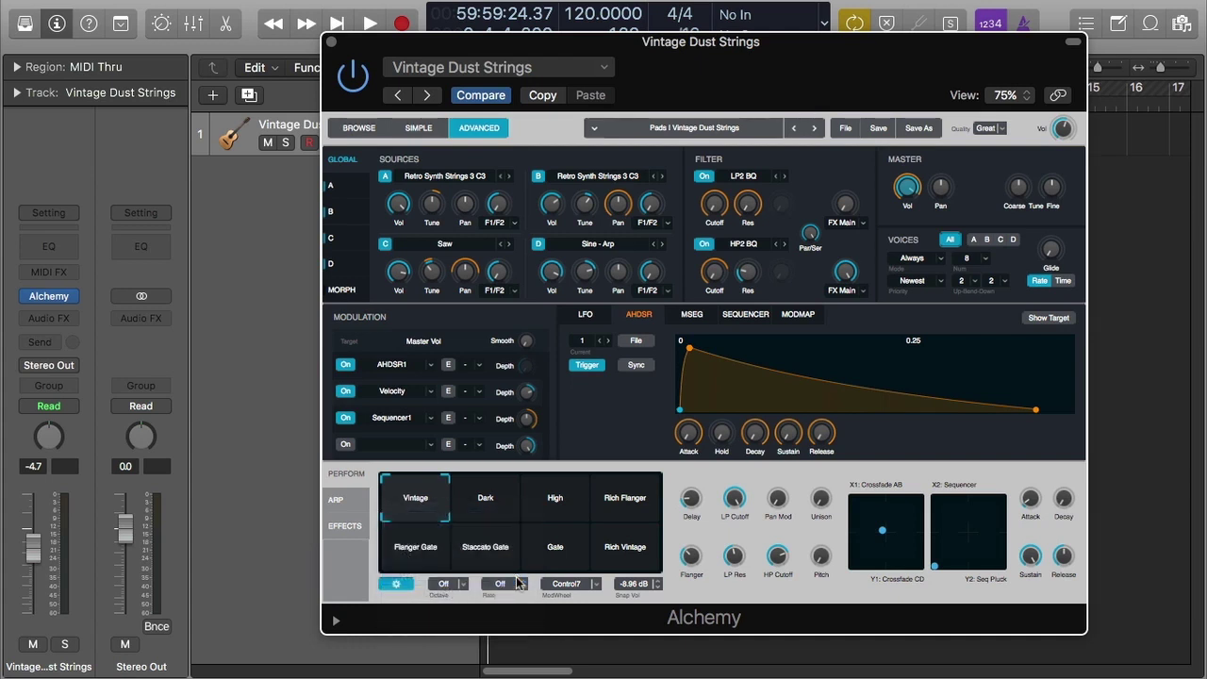
left_click(488, 499)
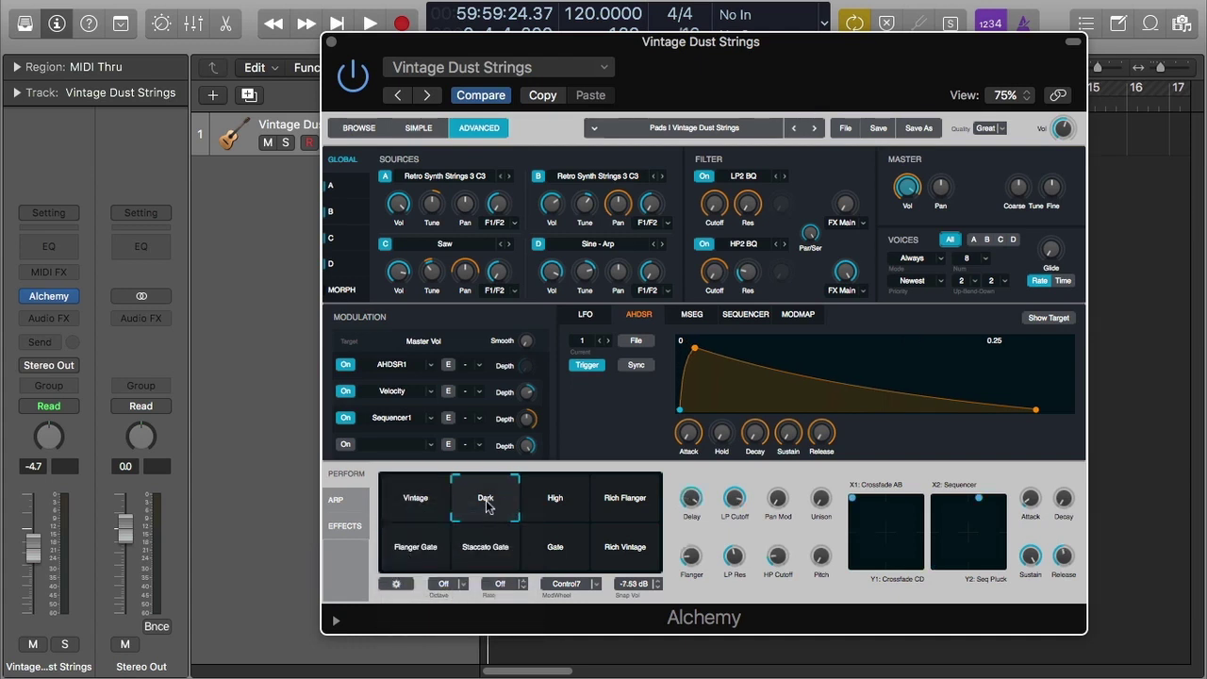
mouse_move(489, 499)
left_mouse_down()
mouse_move(501, 514)
mouse_move(492, 501)
left_mouse_up()
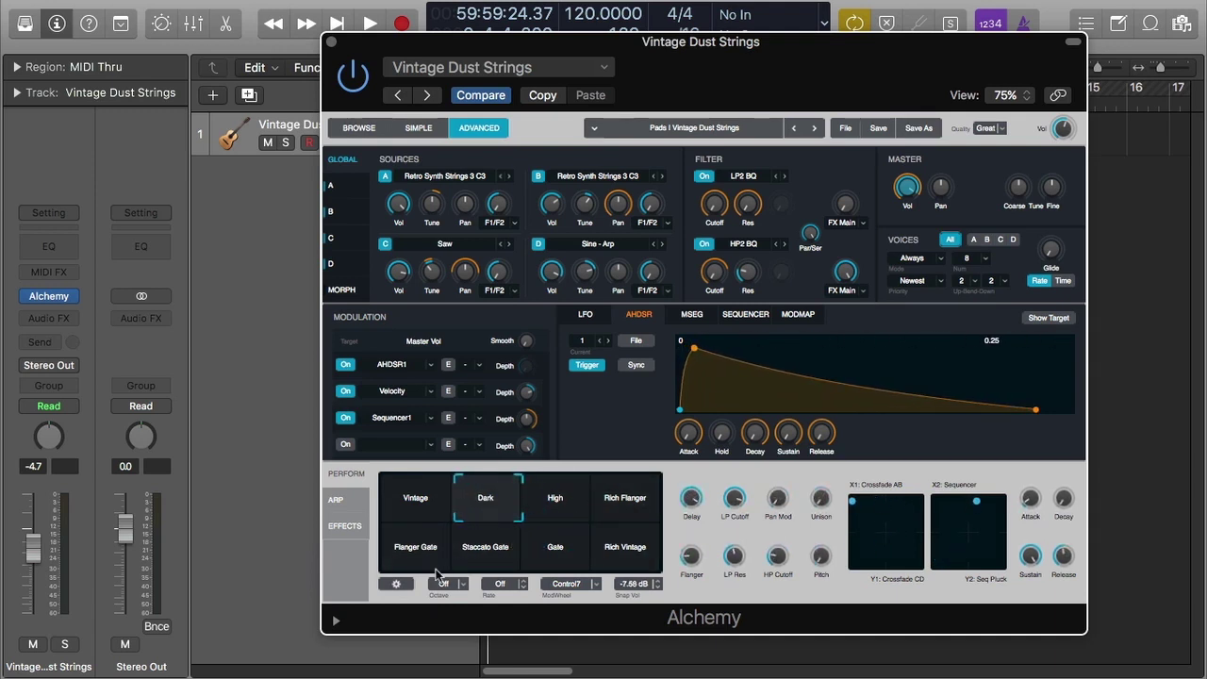
left_click(396, 584)
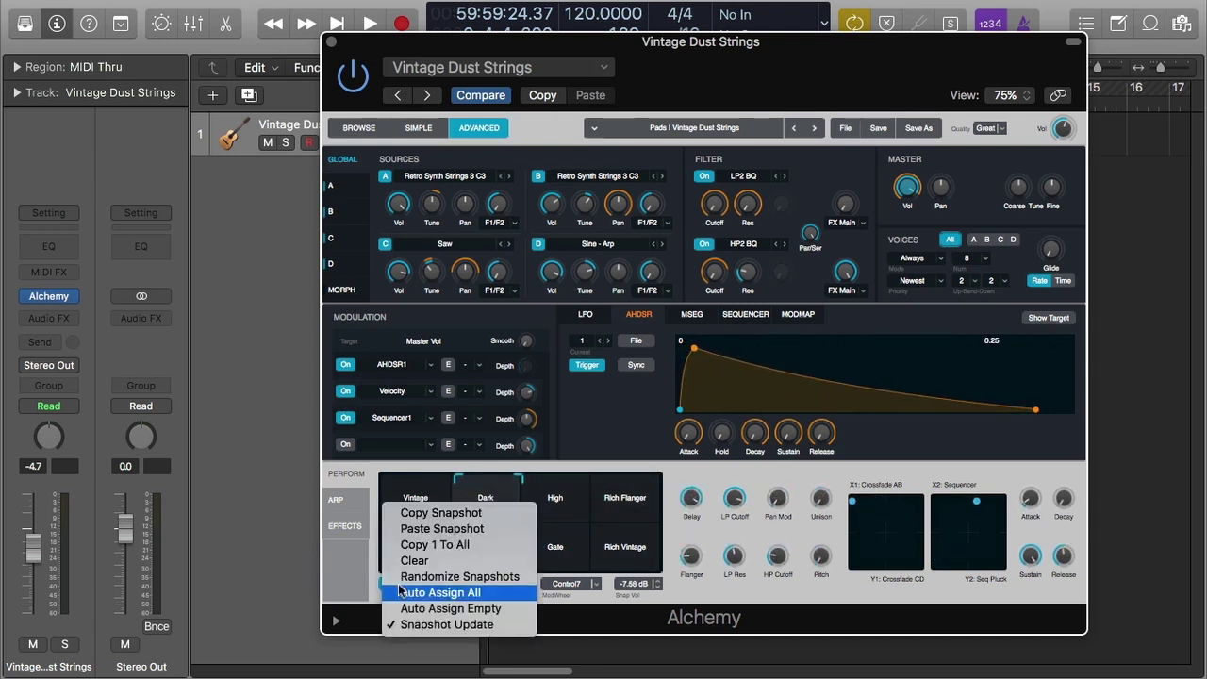
left_click(454, 577)
mouse_move(482, 514)
left_mouse_down()
mouse_move(631, 521)
mouse_move(421, 528)
mouse_move(412, 500)
left_mouse_up()
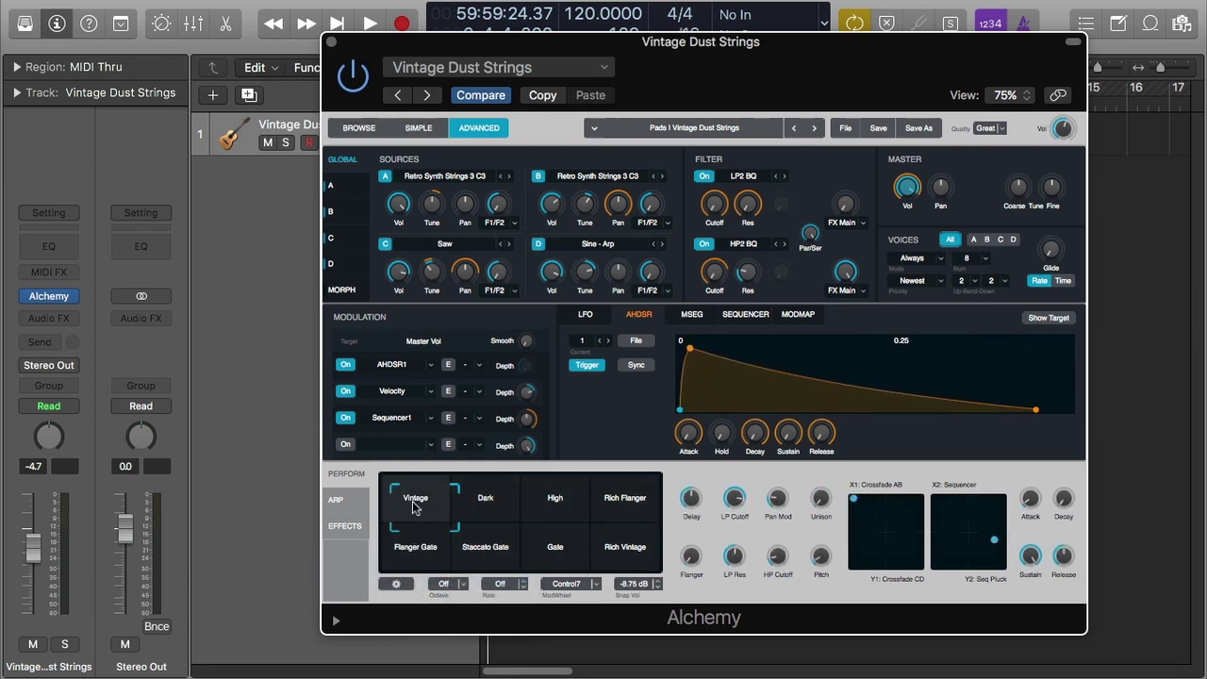
left_click(405, 585)
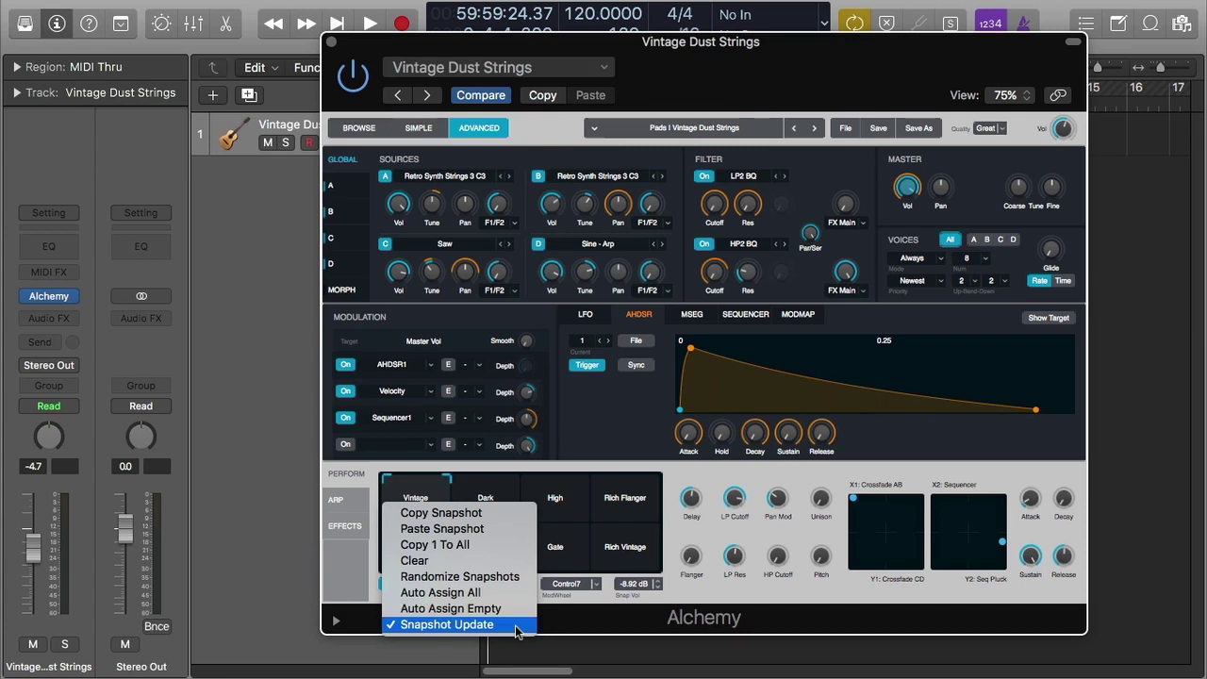
left_click(482, 497)
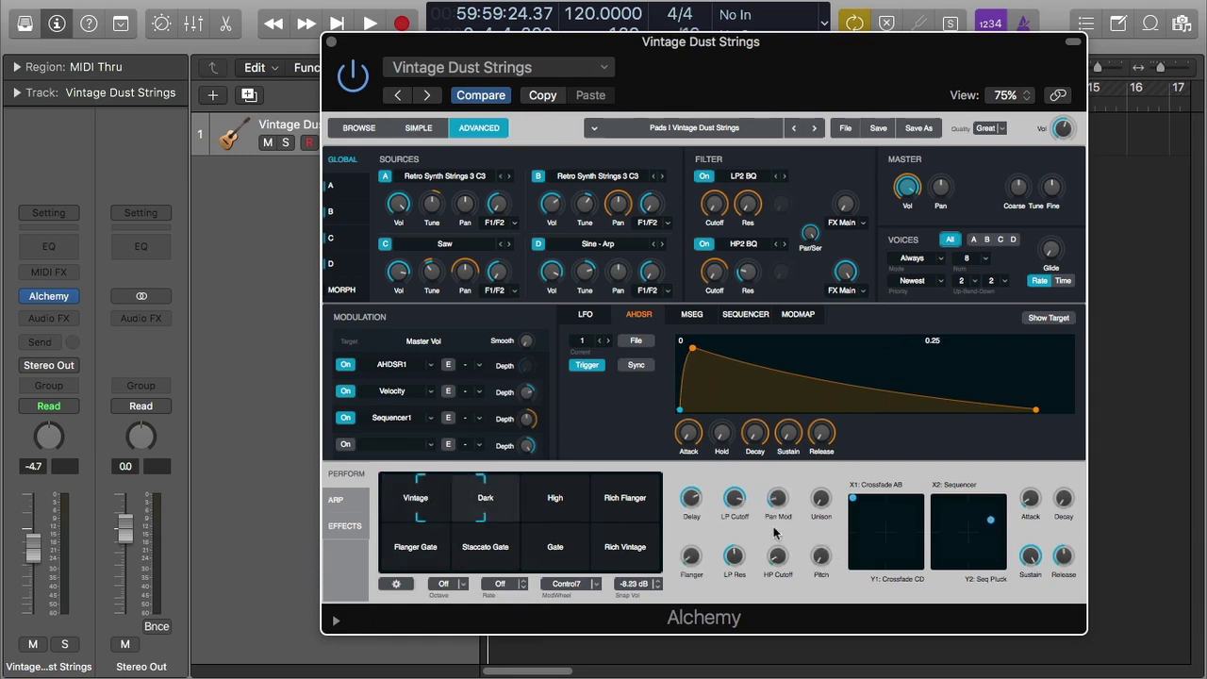
left_click(446, 496)
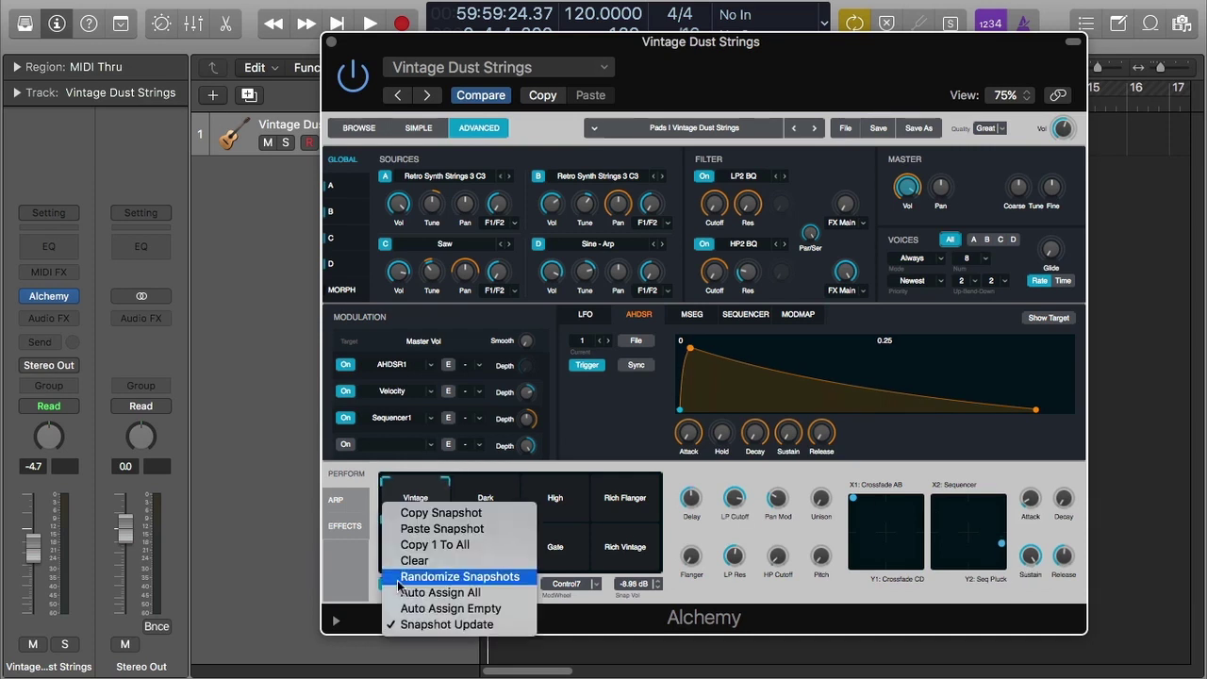
left_click(396, 584)
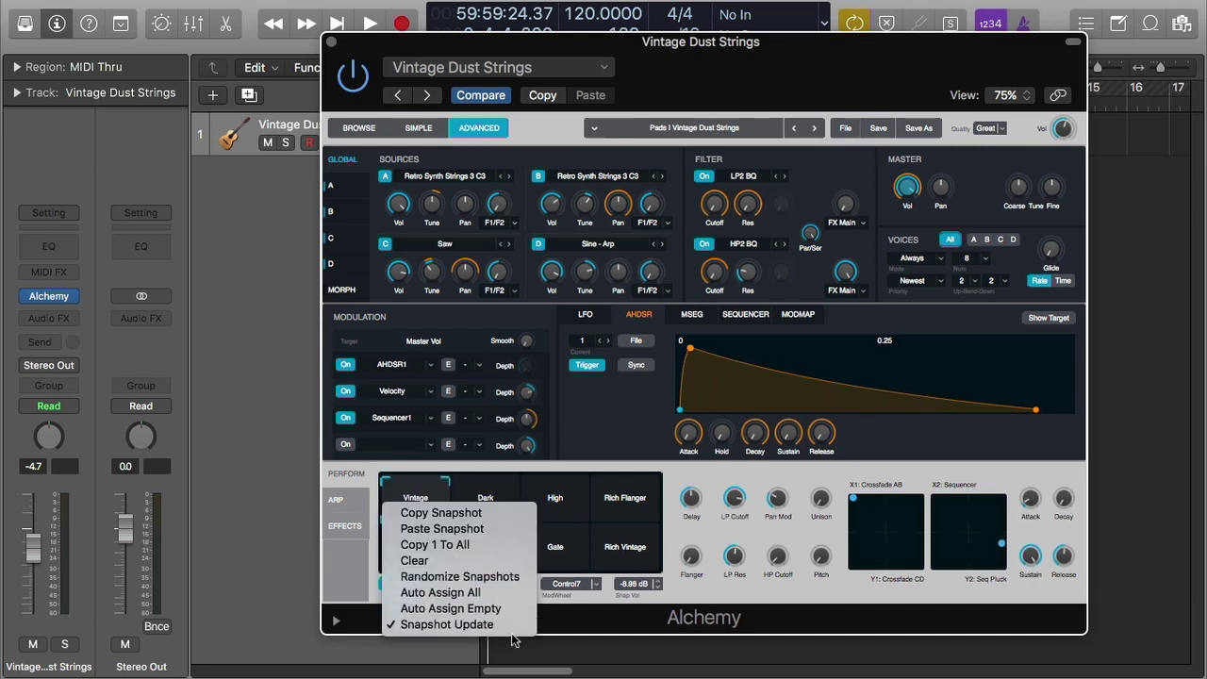
left_click(603, 608)
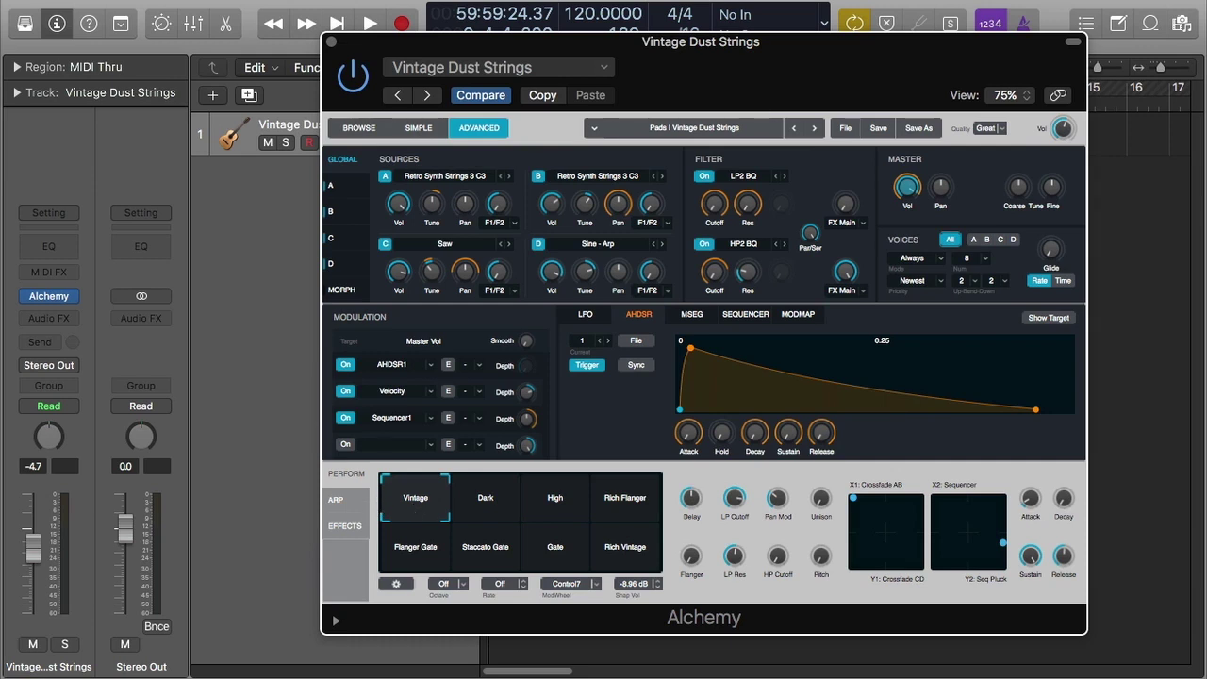
left_click(446, 587)
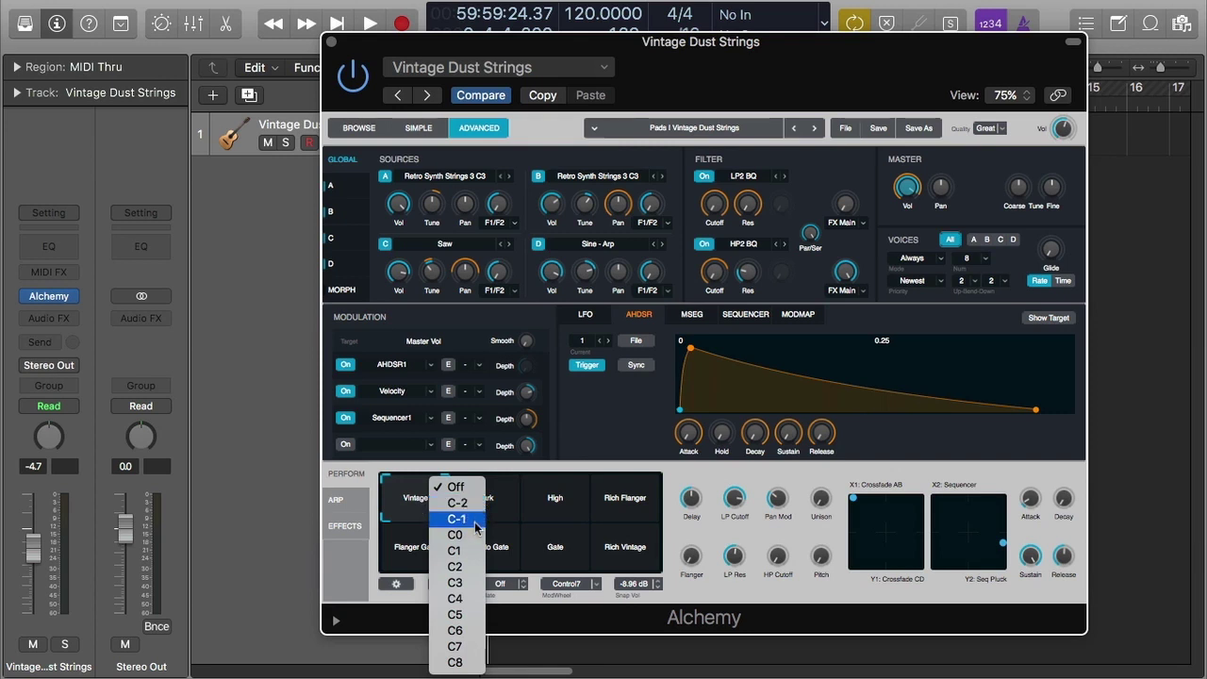
left_click(420, 501)
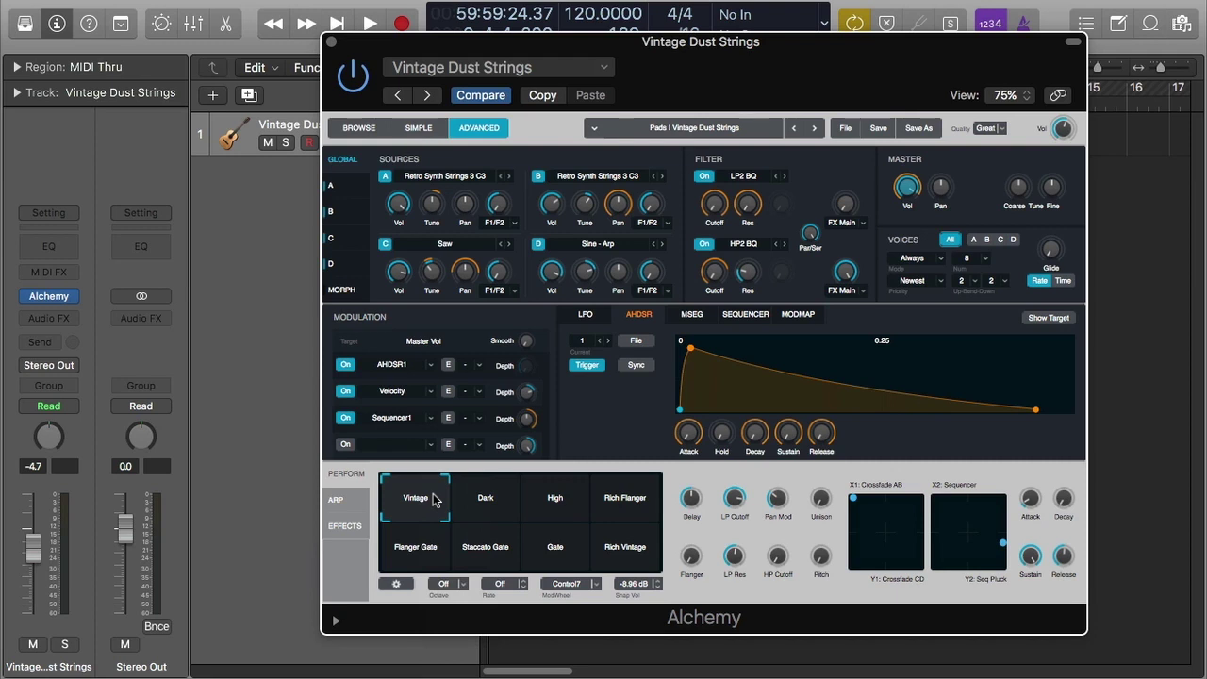
left_click(447, 584)
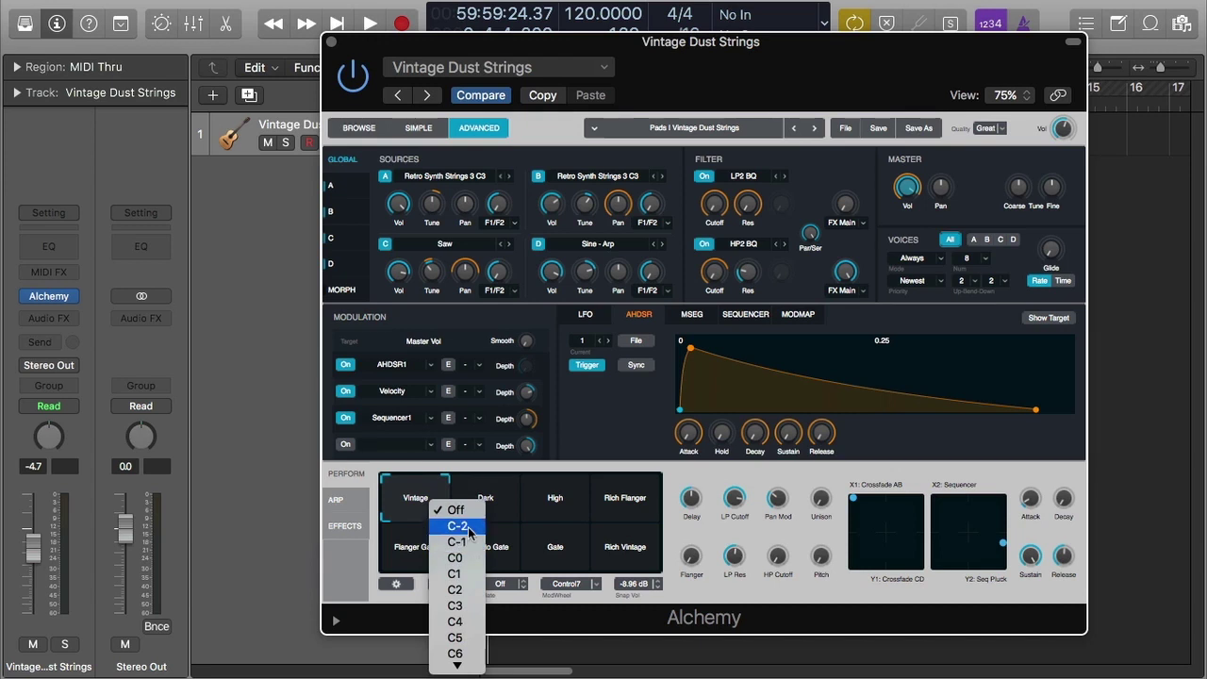
left_click(420, 606)
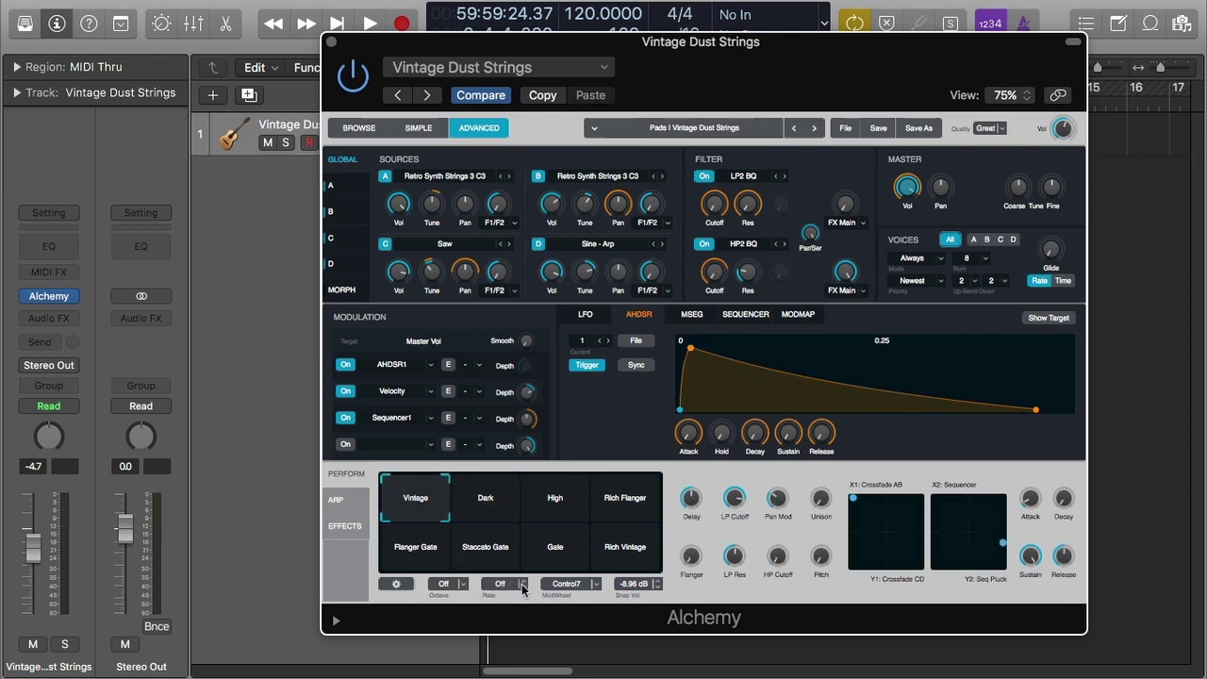
Cycle the transform Rate up and down through values like 1/64 and 1/128.
left_click(521, 583)
left_click(523, 585)
left_click(523, 585)
left_click(524, 587)
left_click(525, 587)
left_click(524, 586)
left_click(524, 585)
Reselect the Vintage snapshot, step Rate from Off toward 1/128T, and view ModWheel sources.
left_click(520, 531)
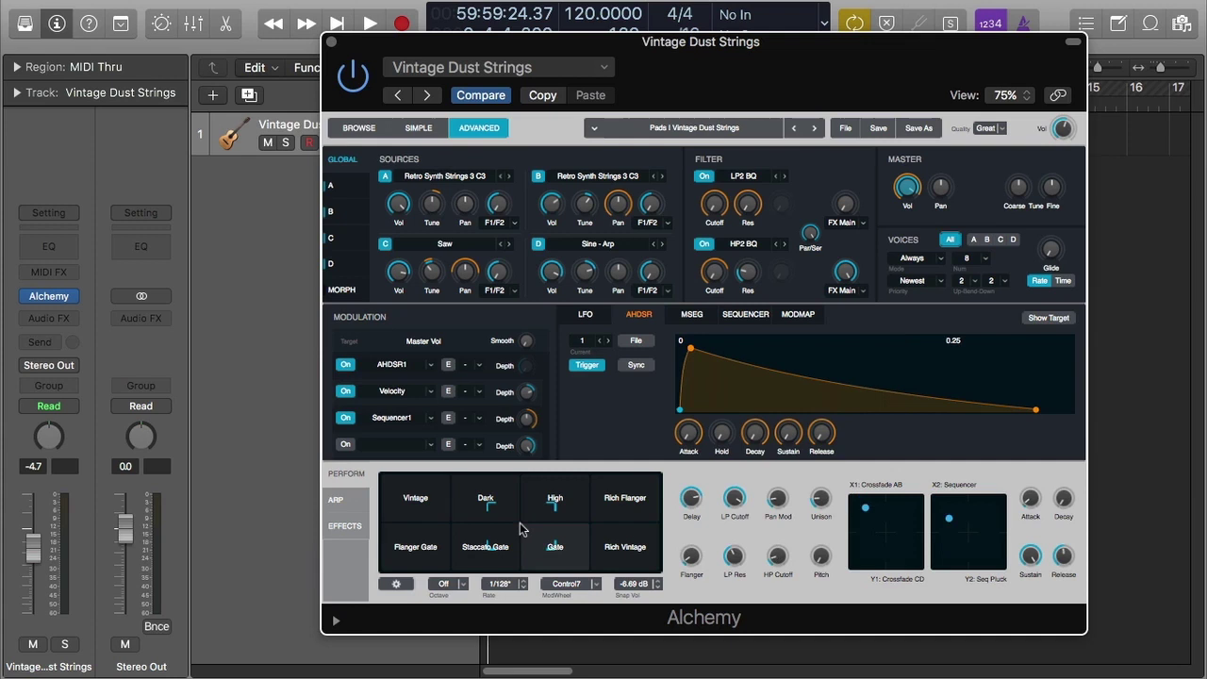
left_click(524, 587)
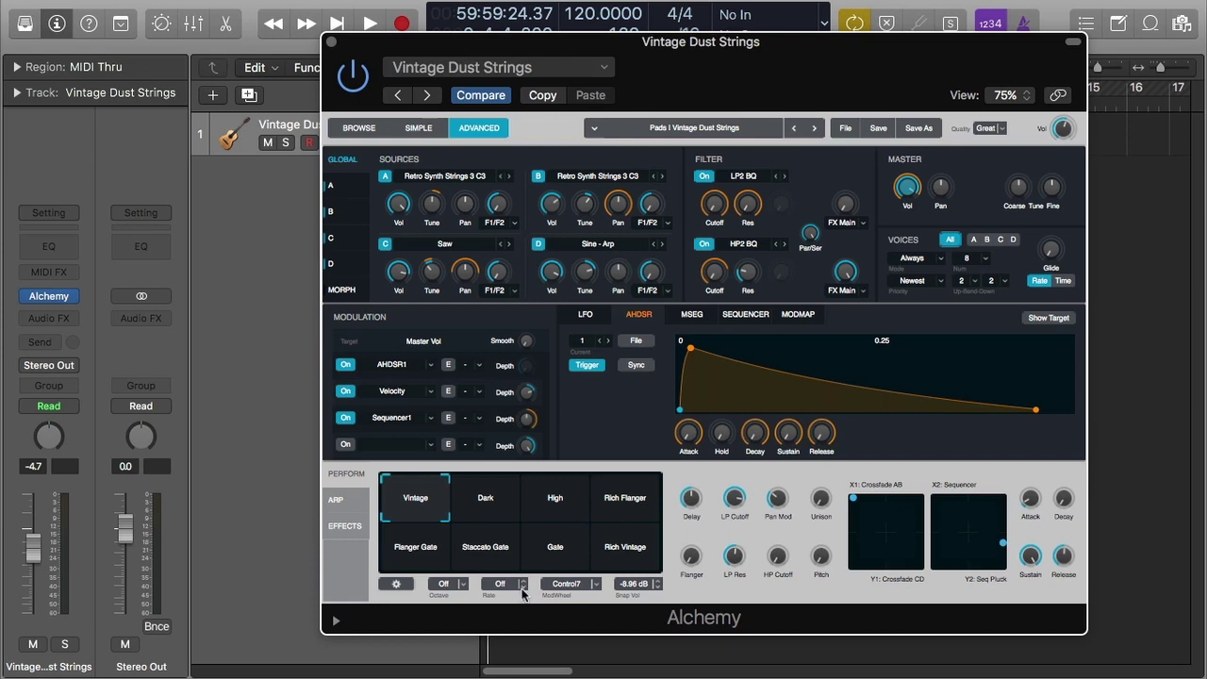
left_click(524, 586)
left_click(525, 587)
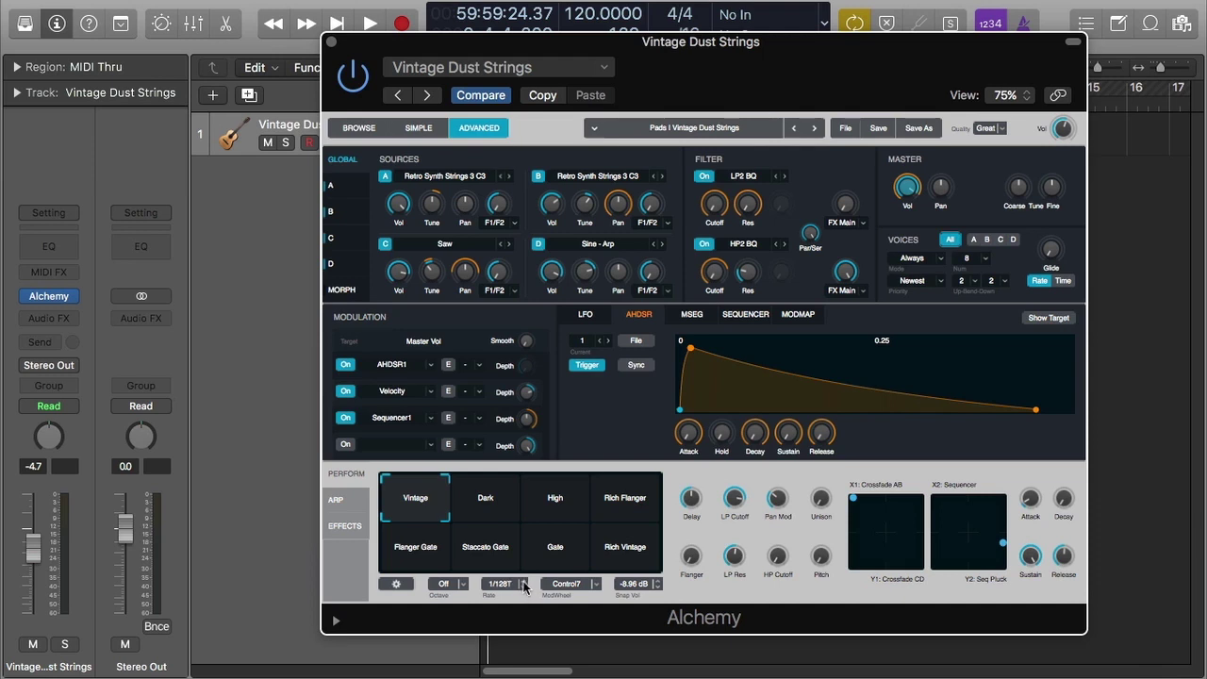
left_click(589, 585)
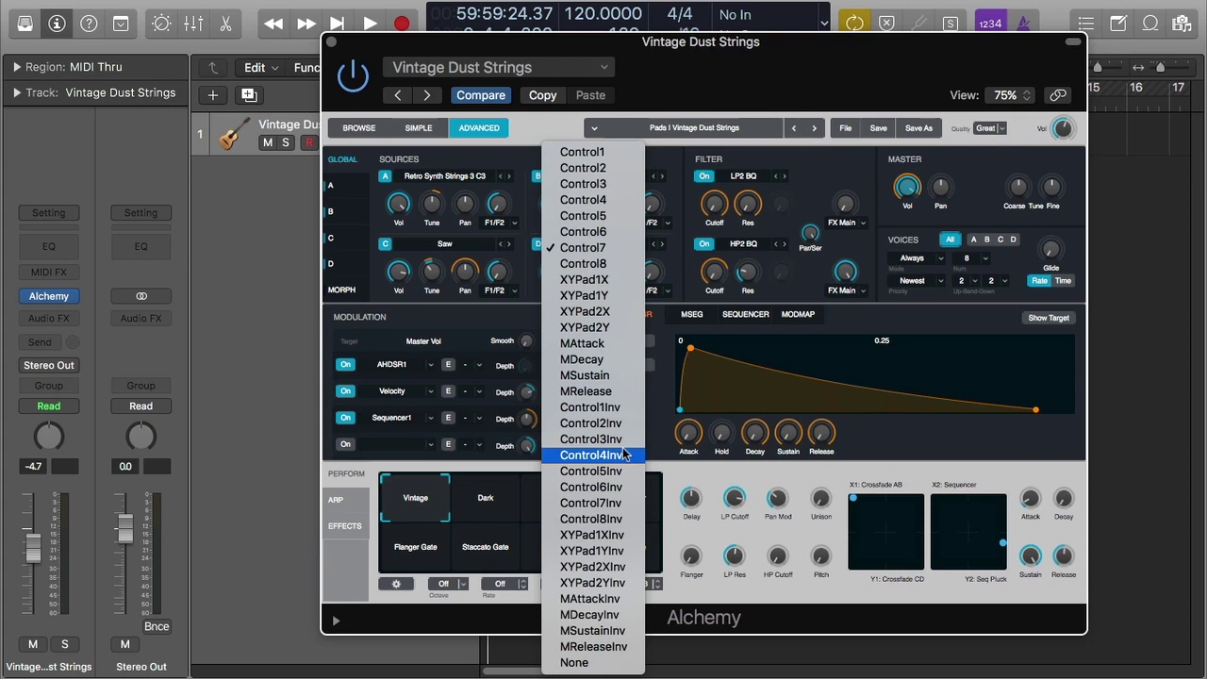
Dismiss the ModWheel source list, leaving Control7 selected.
left_click(759, 600)
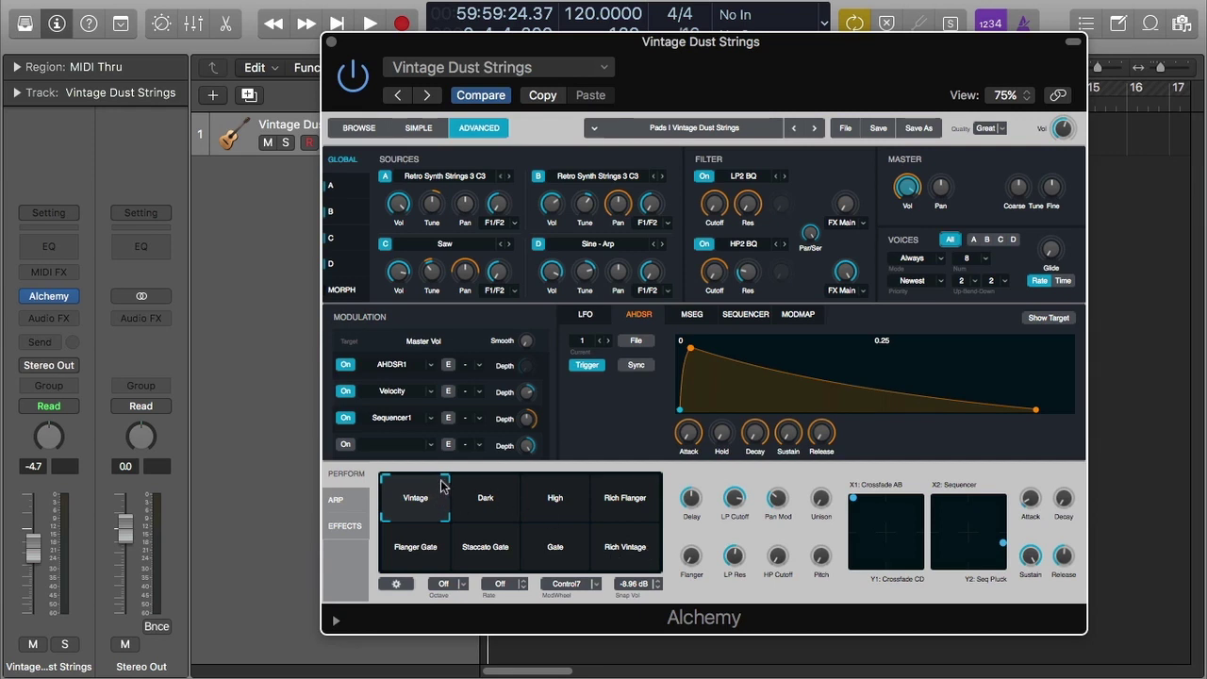
right_click(426, 498)
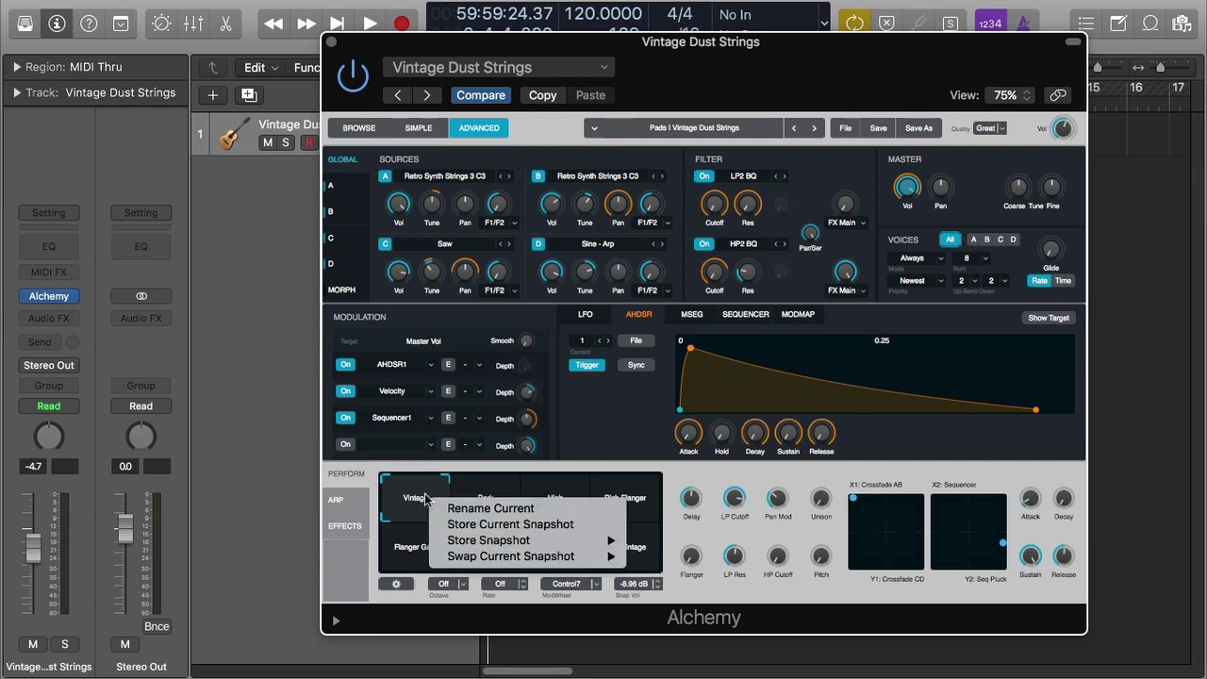
left_click(571, 510)
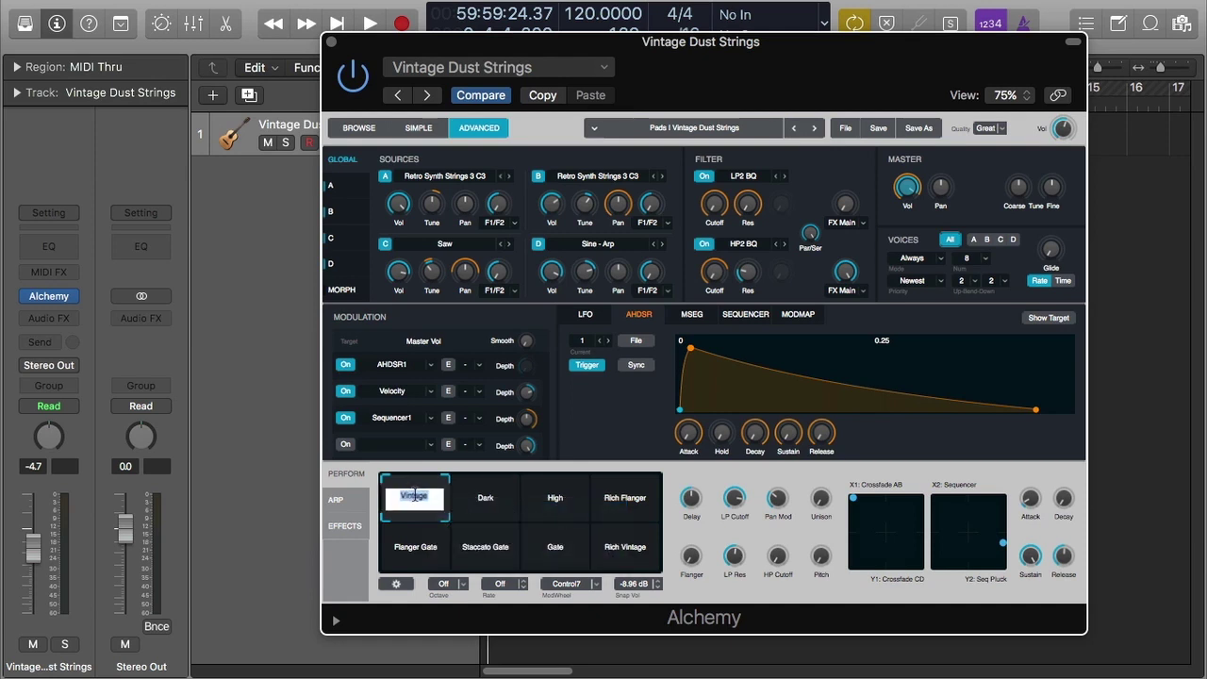
type("asdl")
type("isajsida")
key("Return")
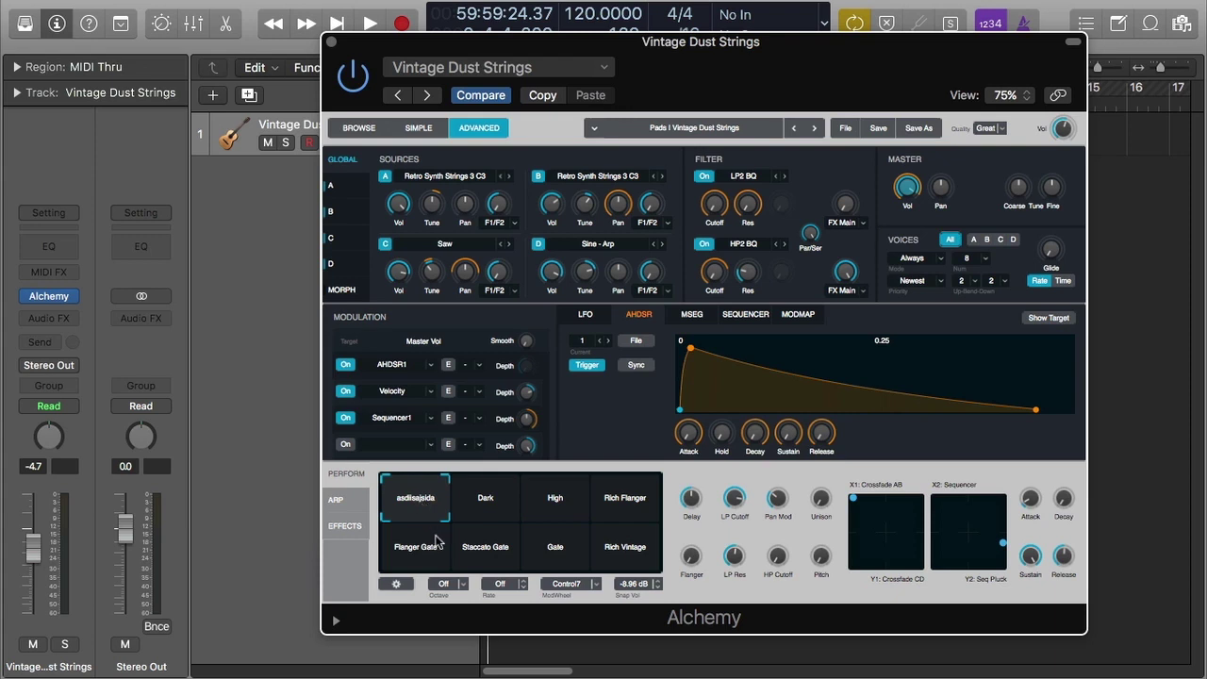
right_click(413, 504)
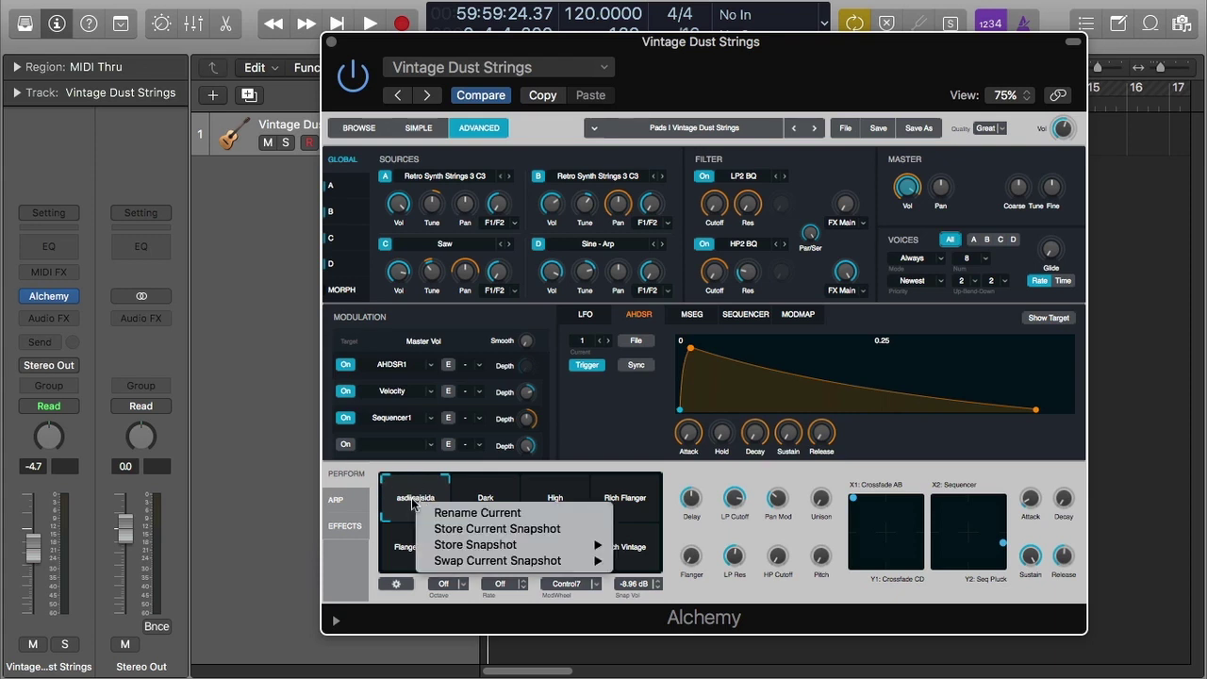
left_click(455, 512)
type("Vintage")
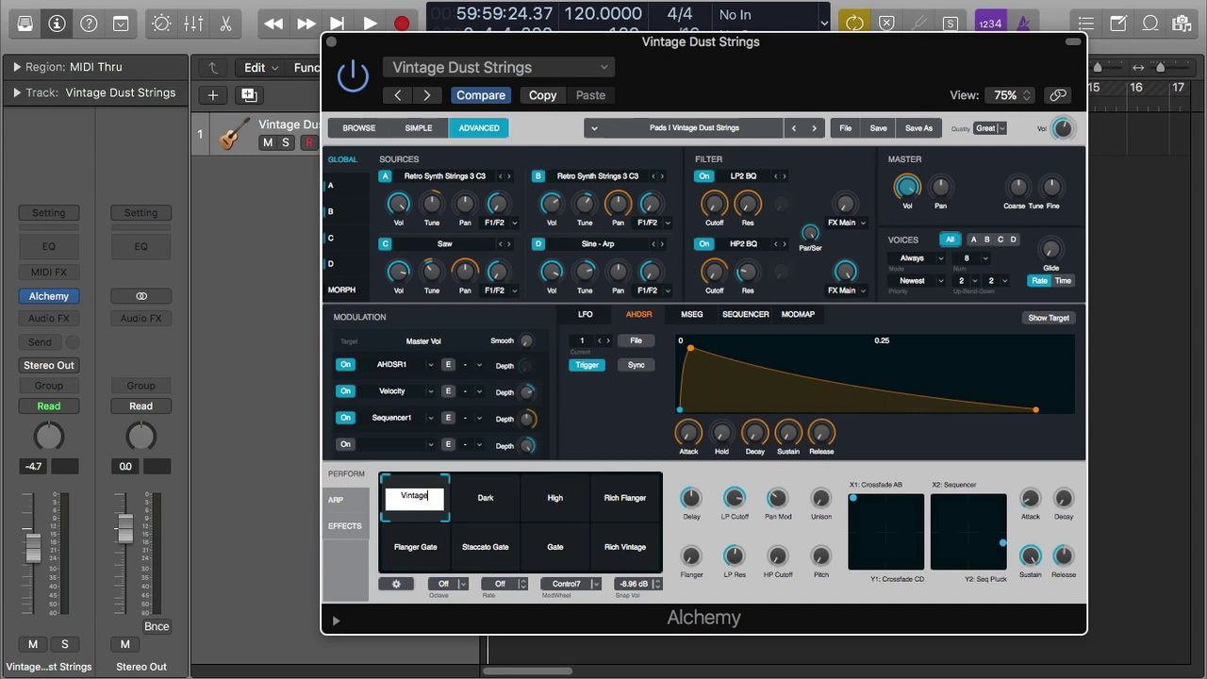
key("Return")
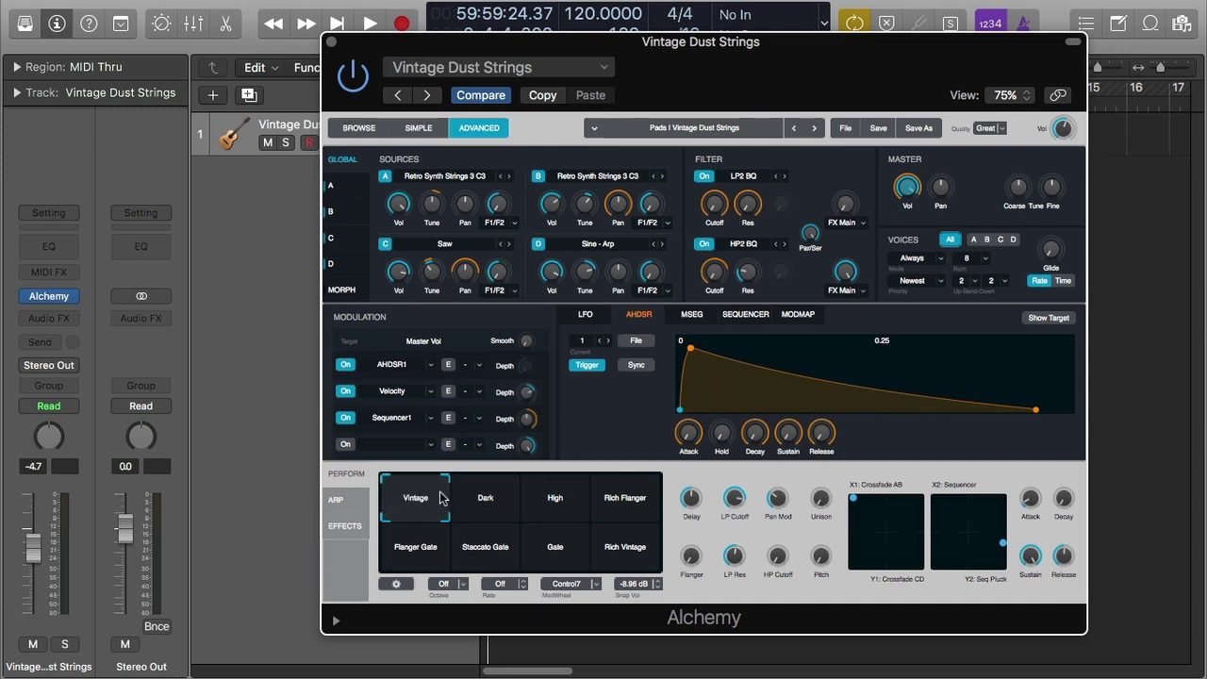
right_click(440, 497)
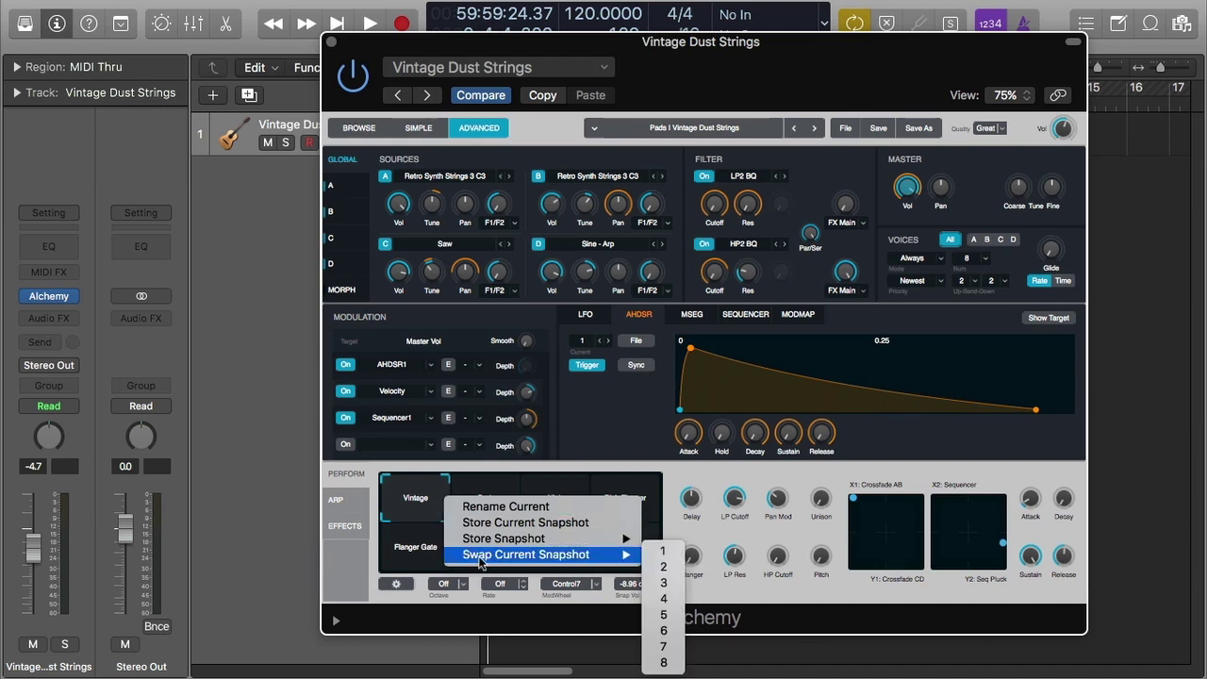
mouse_move(525, 554)
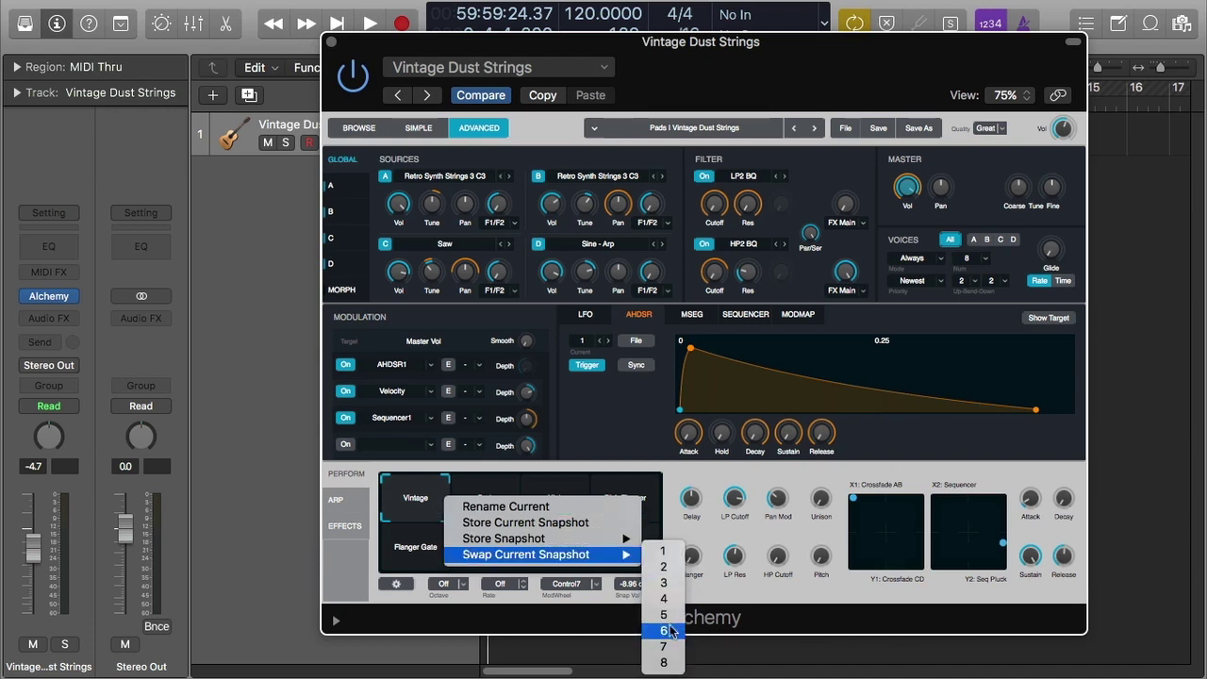
Swap Vintage into pad 6, then store the Staccato Gate snapshot into pad 6.
left_click(664, 631)
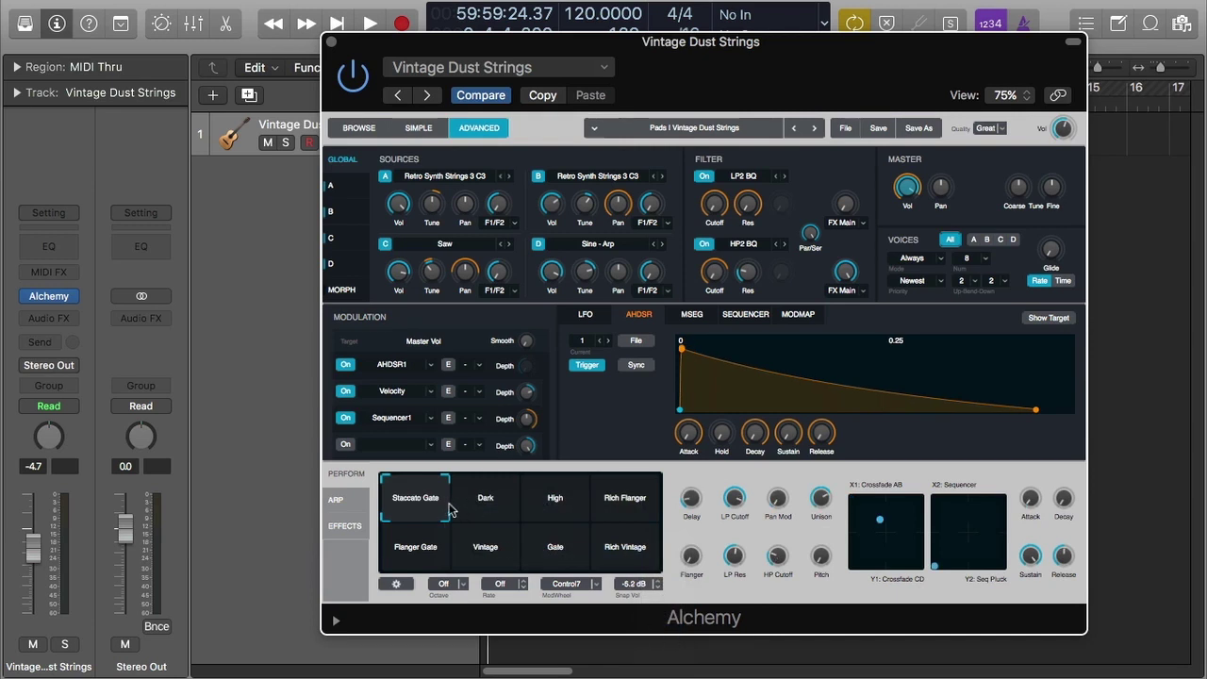
right_click(403, 496)
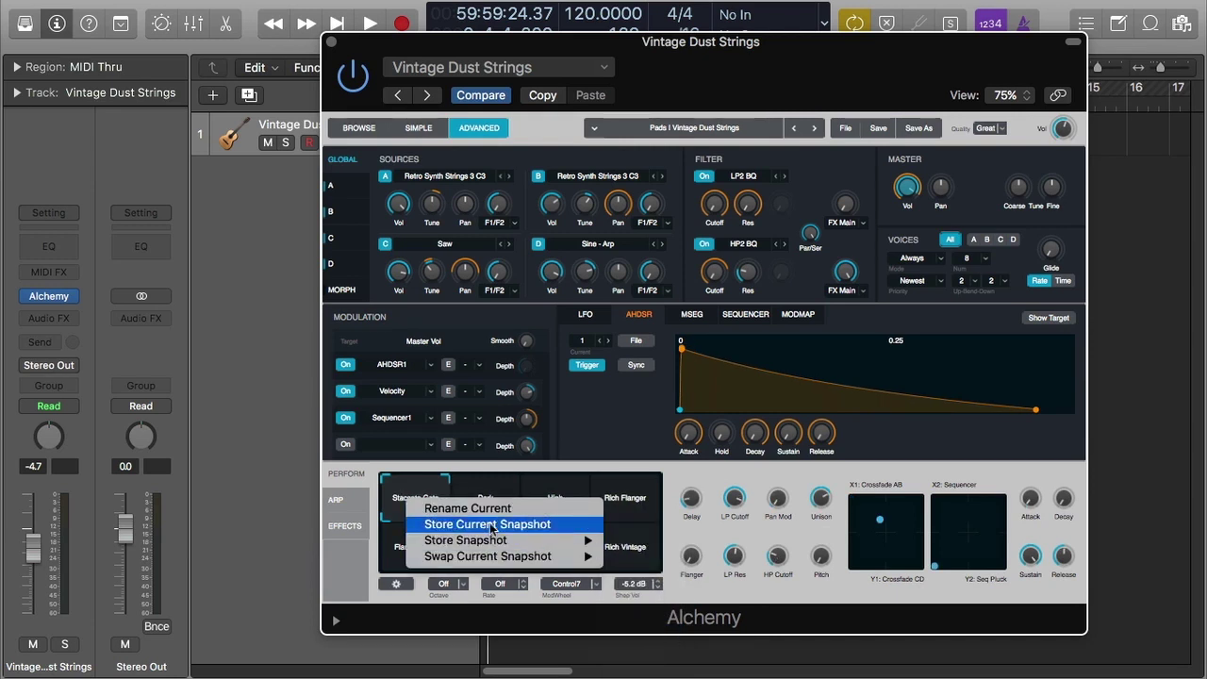
left_click(490, 525)
right_click(426, 499)
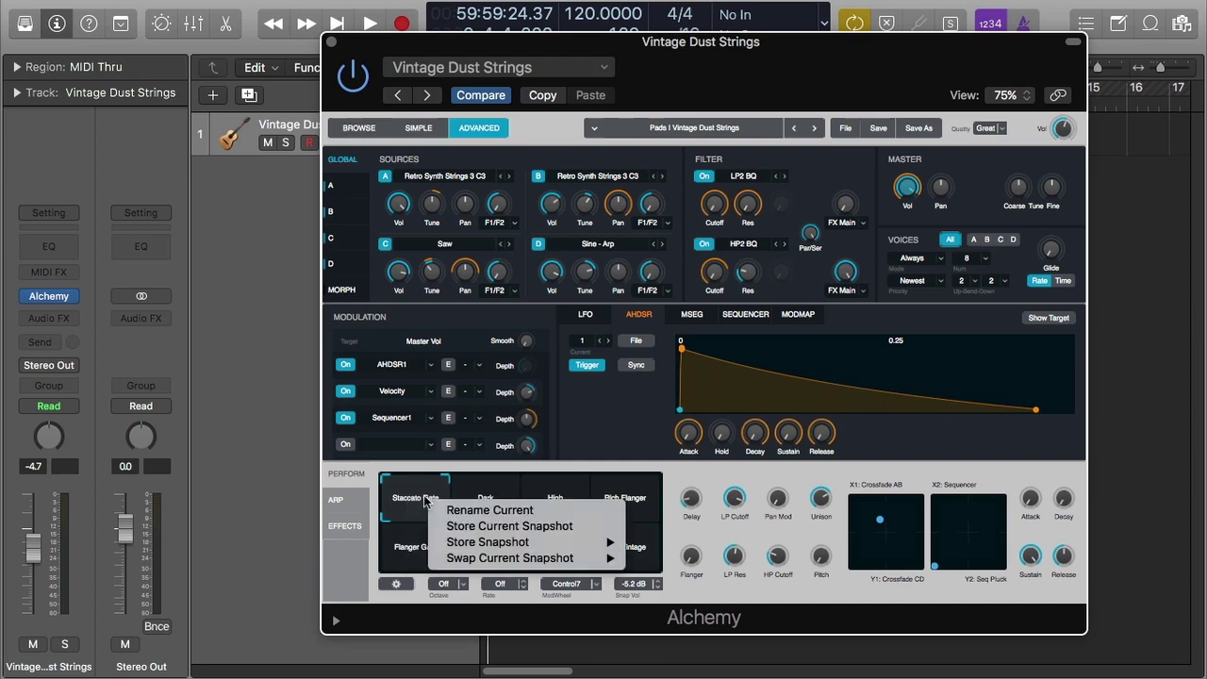
mouse_move(465, 541)
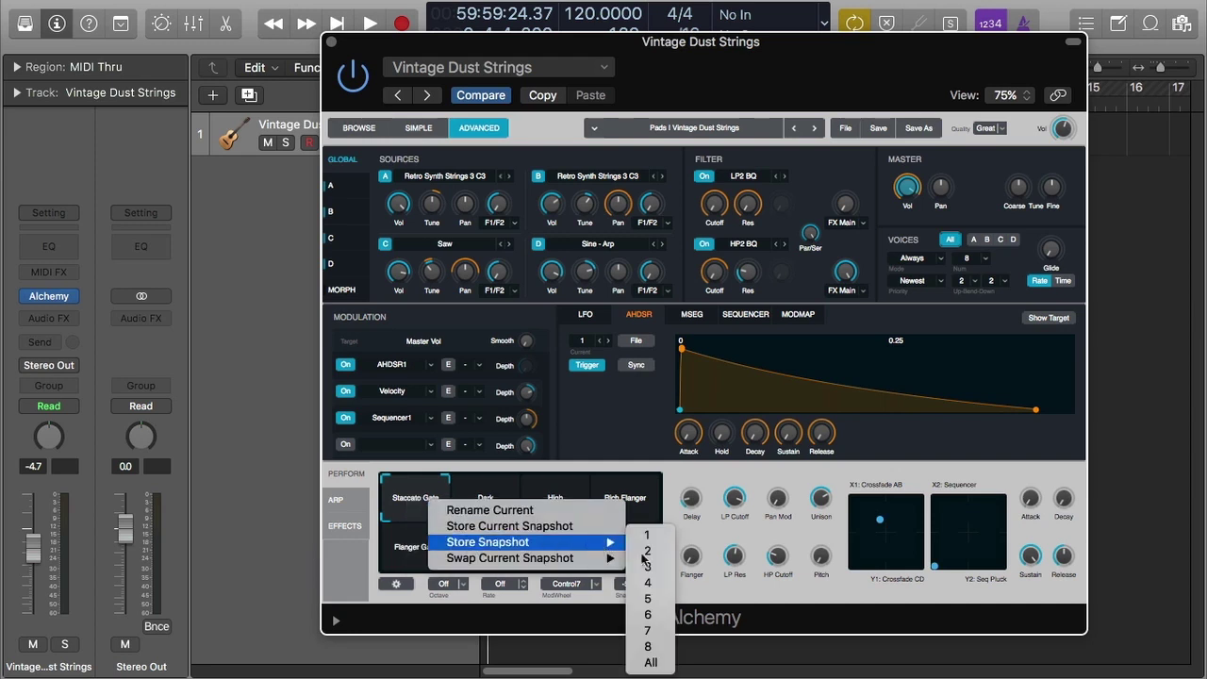
left_click(657, 615)
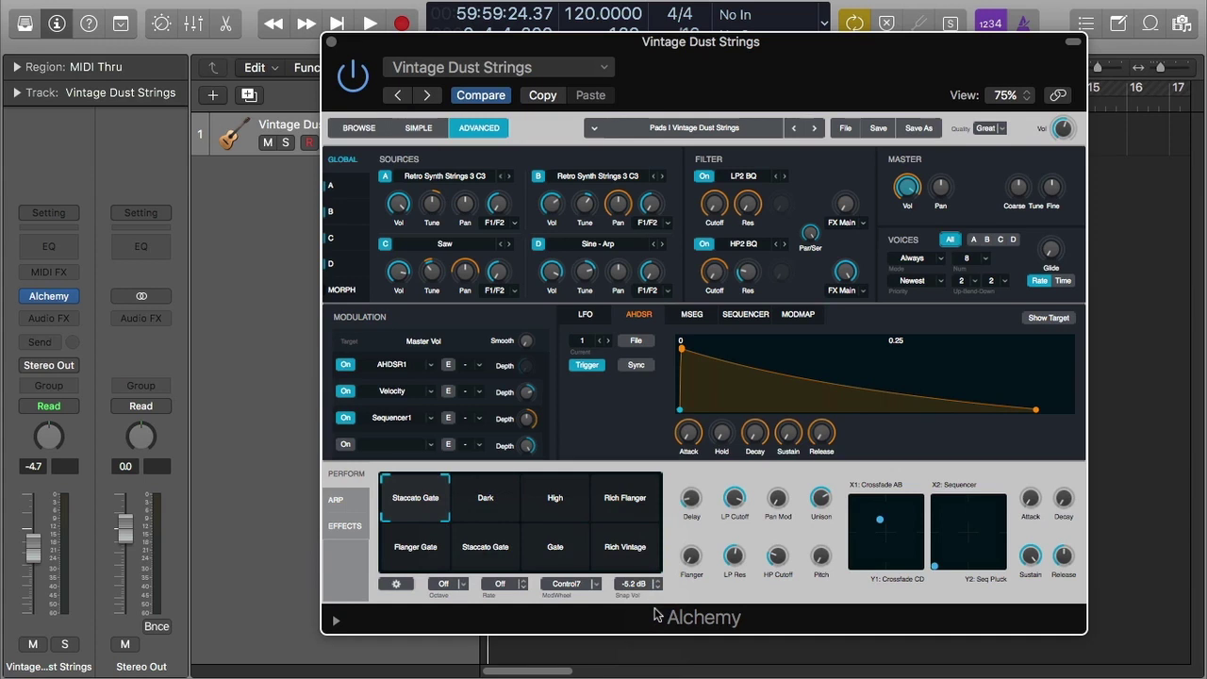